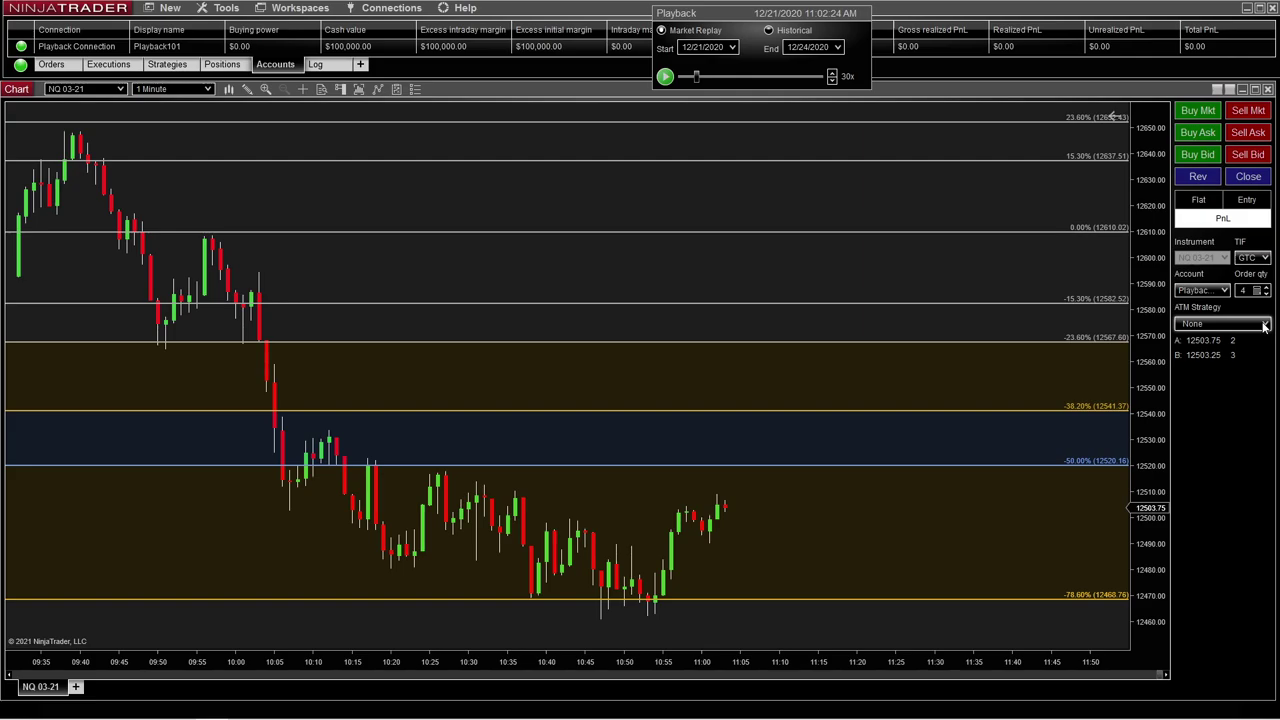
# Choose a Custom ATM strategy in Chart Trader and move its parameters dialog aside
pyautogui.click(1265, 325)
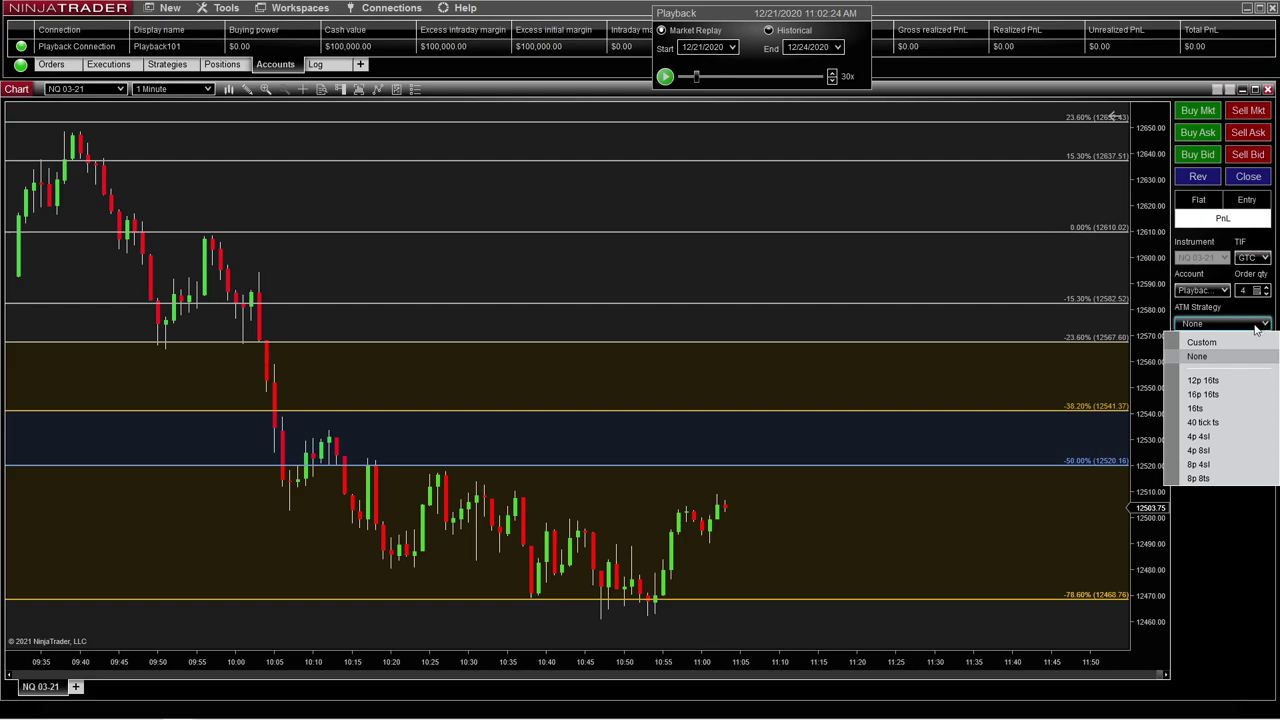
pyautogui.click(1205, 343)
pyautogui.moveTo(700, 333); pyautogui.dragTo(521, 163)
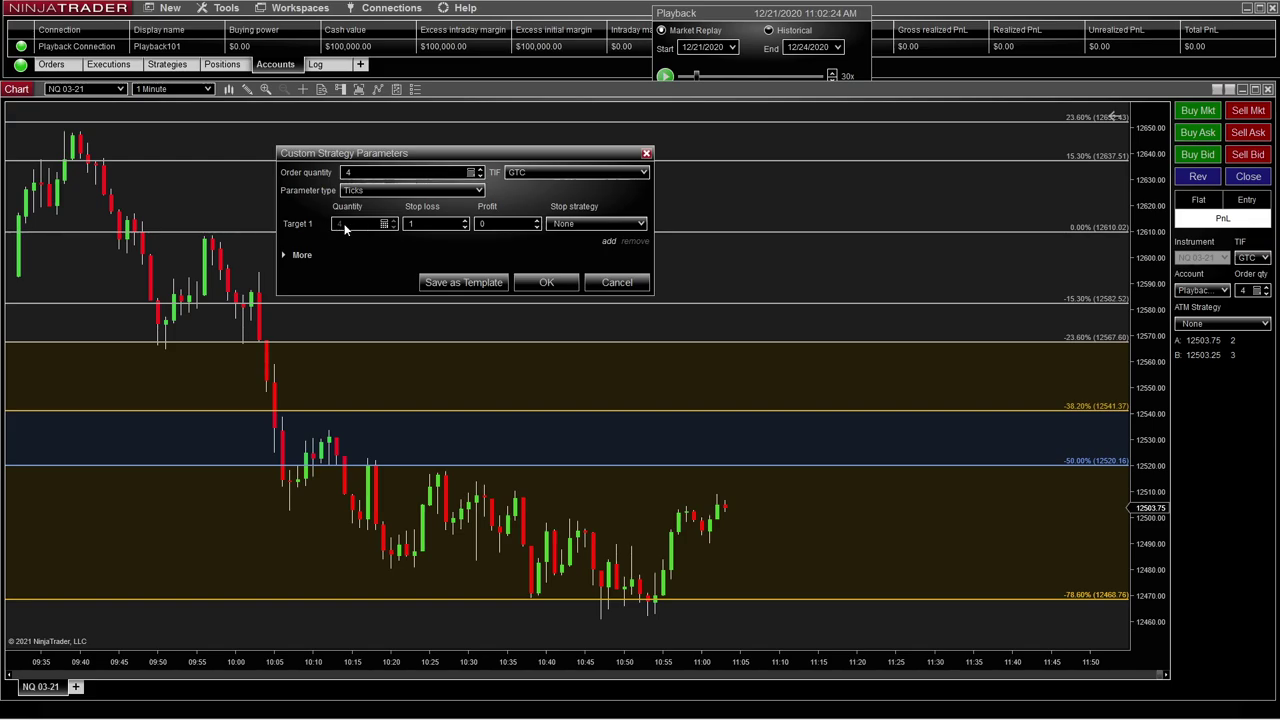
# Add three more targets and set Target 1's quantity to 1
pyautogui.click(609, 242)
pyautogui.click(609, 257)
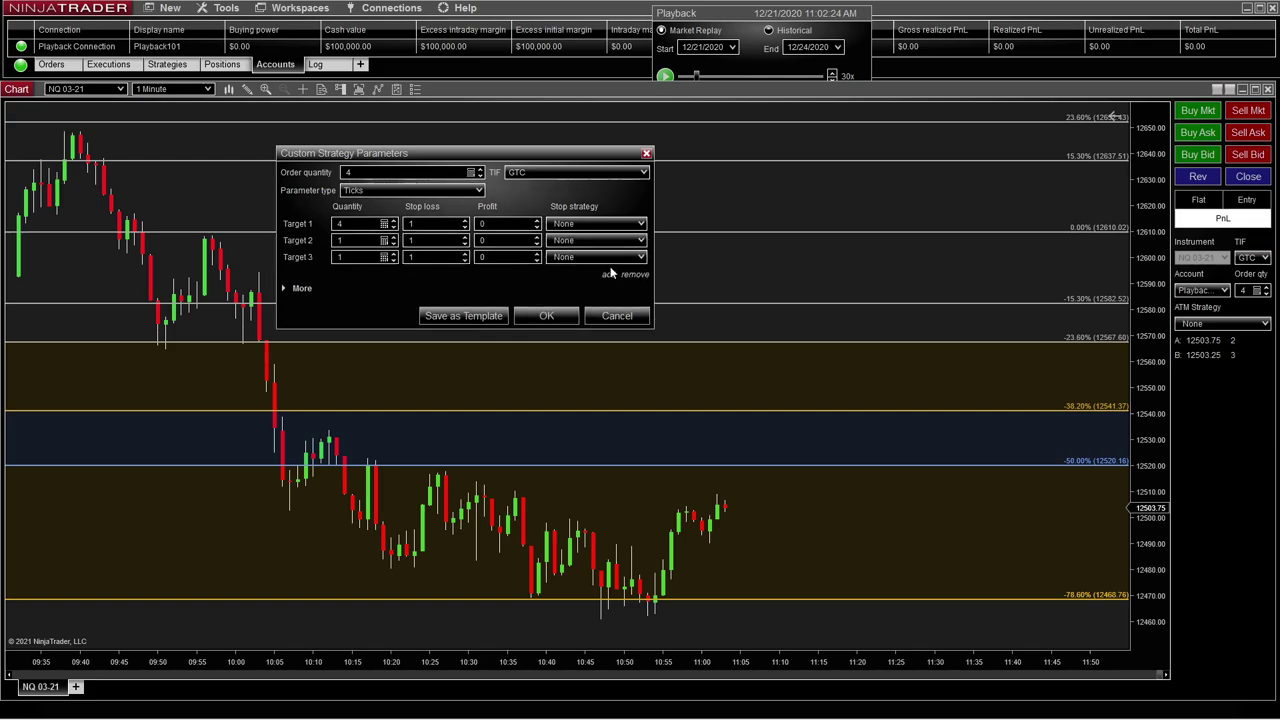
pyautogui.click(609, 274)
pyautogui.click(335, 224)
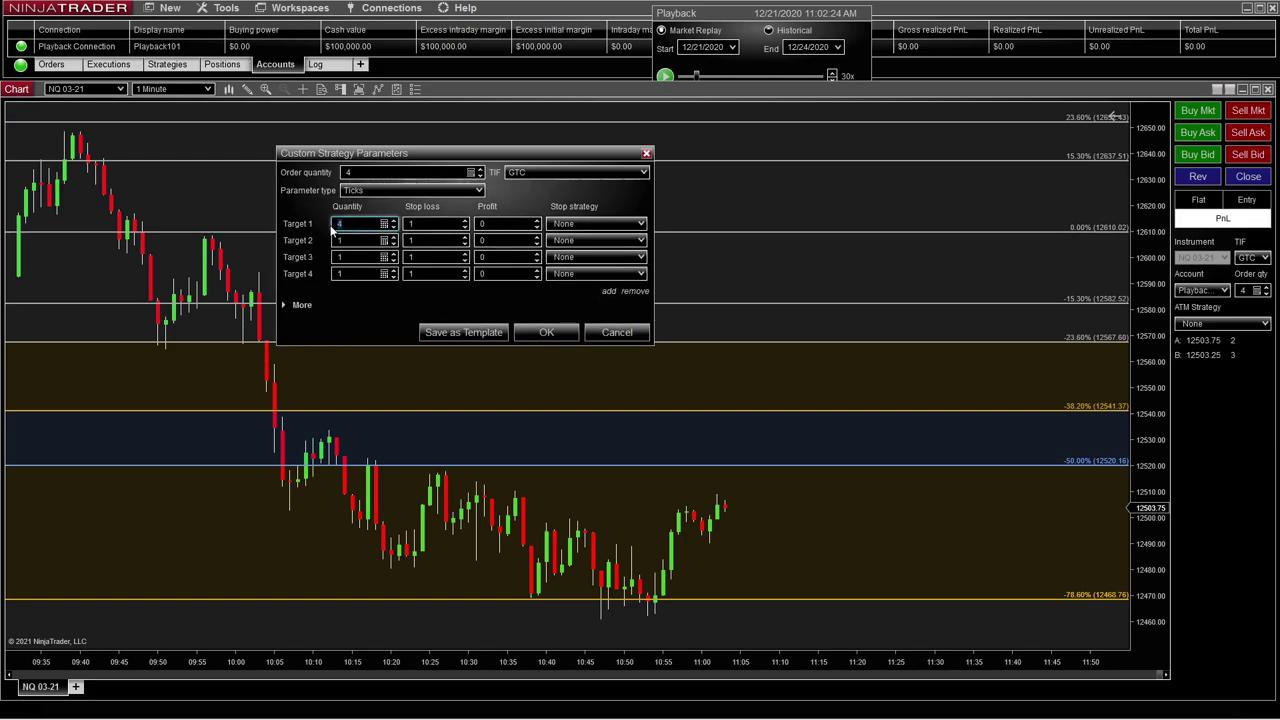
pyautogui.write('1')
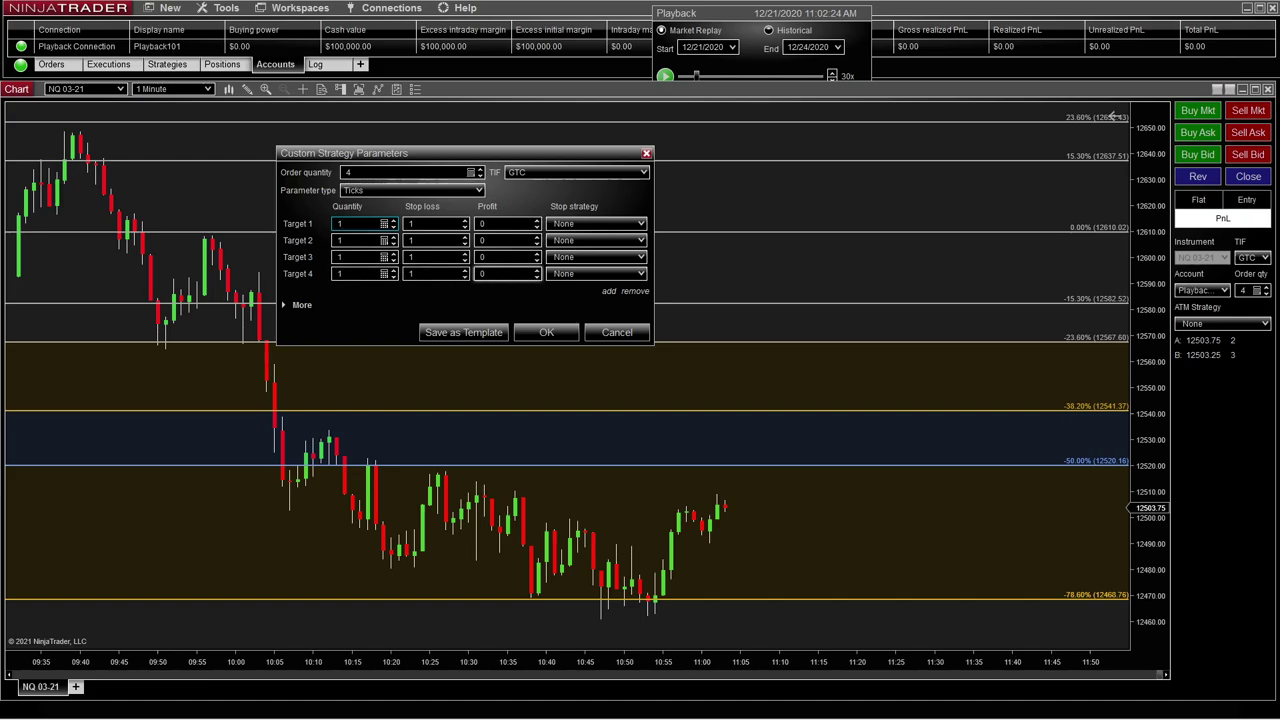
# Enter a 40-tick stop loss for all four targets
pyautogui.click(444, 226)
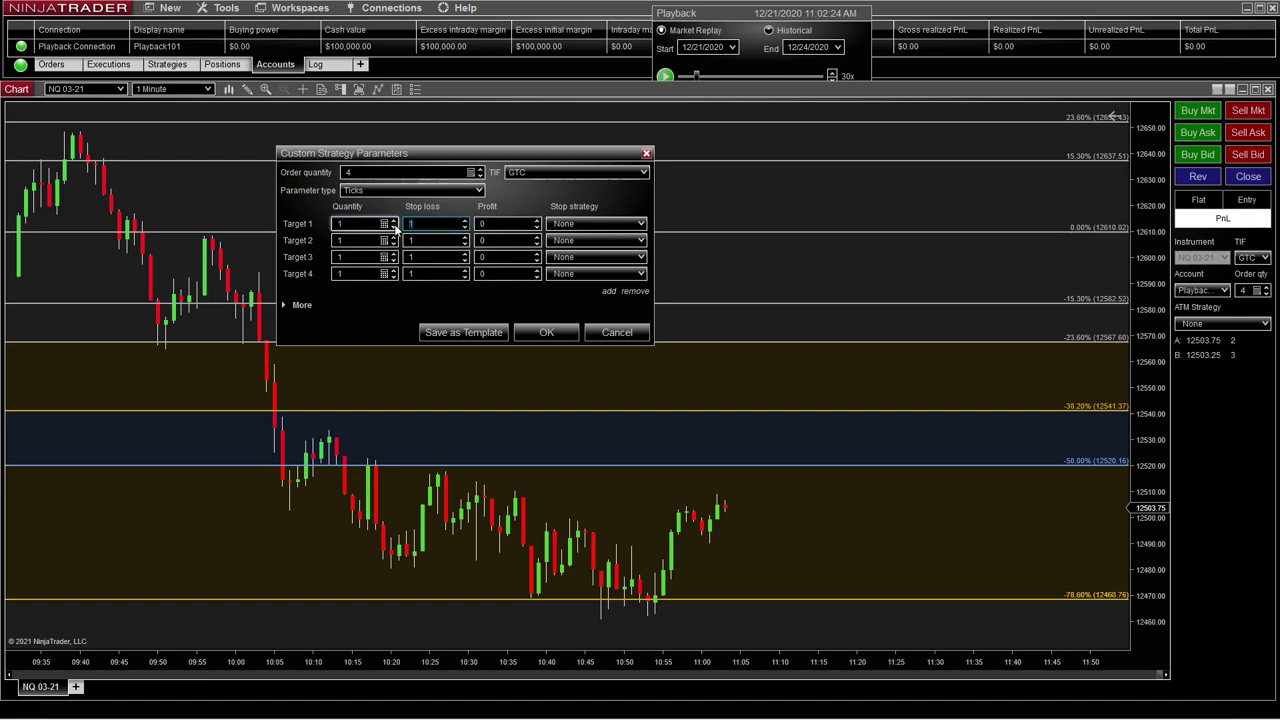
pyautogui.write('40')
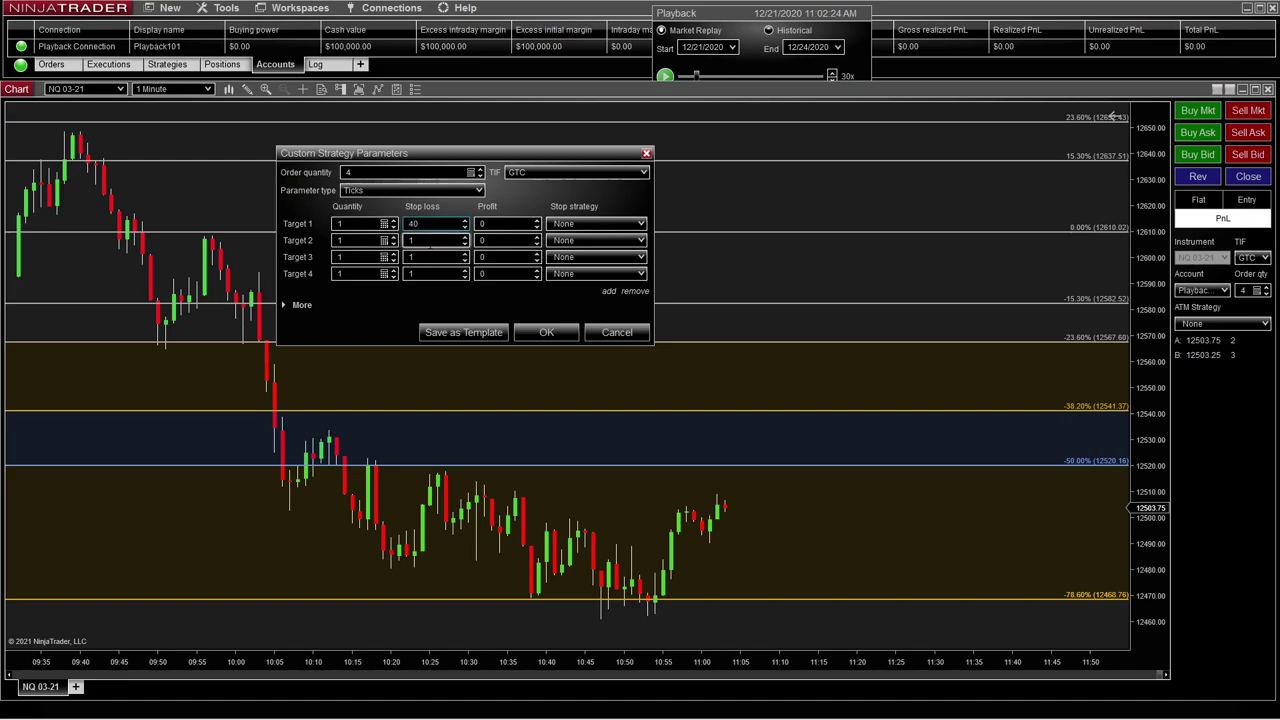
pyautogui.press('Tab')
pyautogui.write('40')
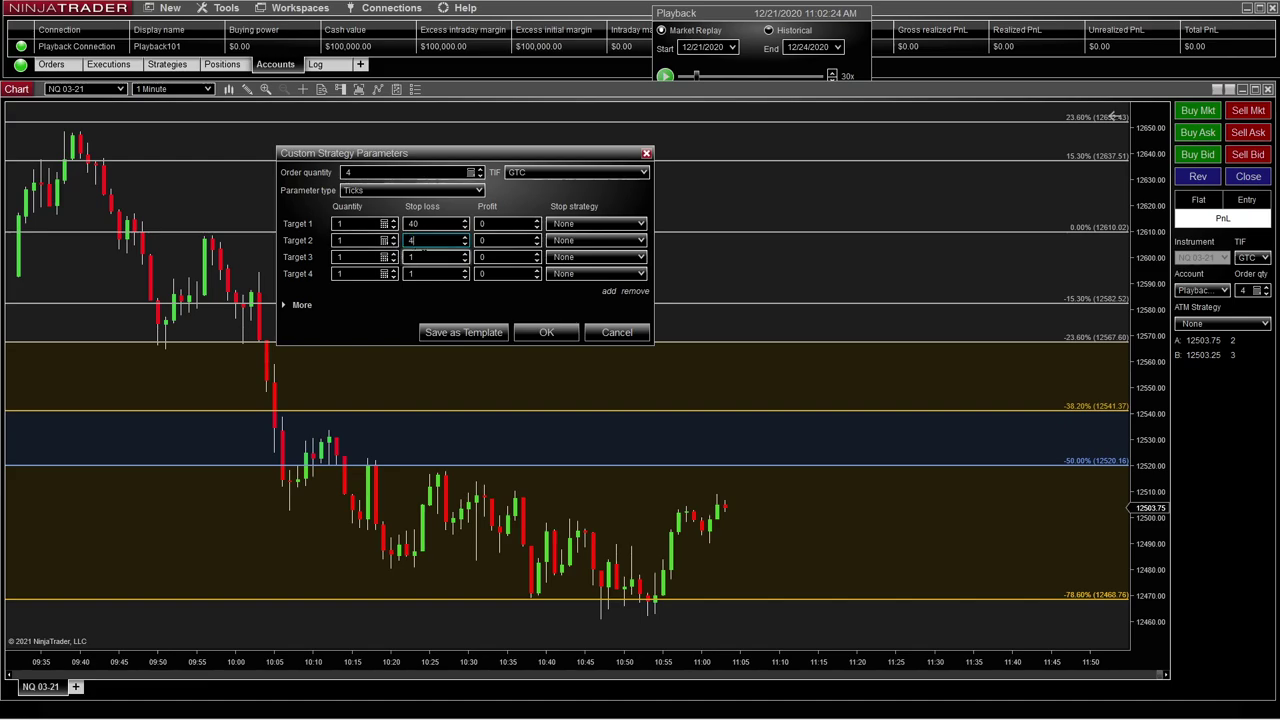
pyautogui.press('Tab')
pyautogui.write('40')
pyautogui.click(423, 272)
pyautogui.write('40')
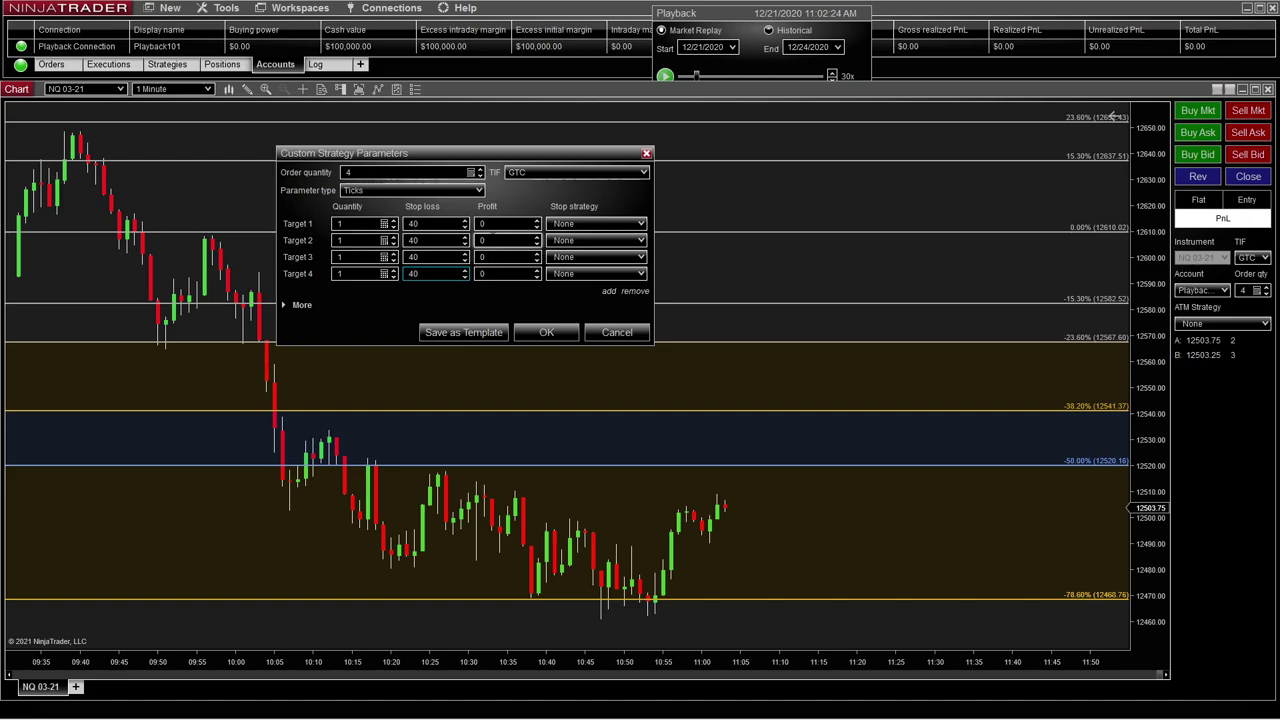
# Set profit targets of 40, 60 and 80 ticks for Targets 1–3
pyautogui.click(478, 224)
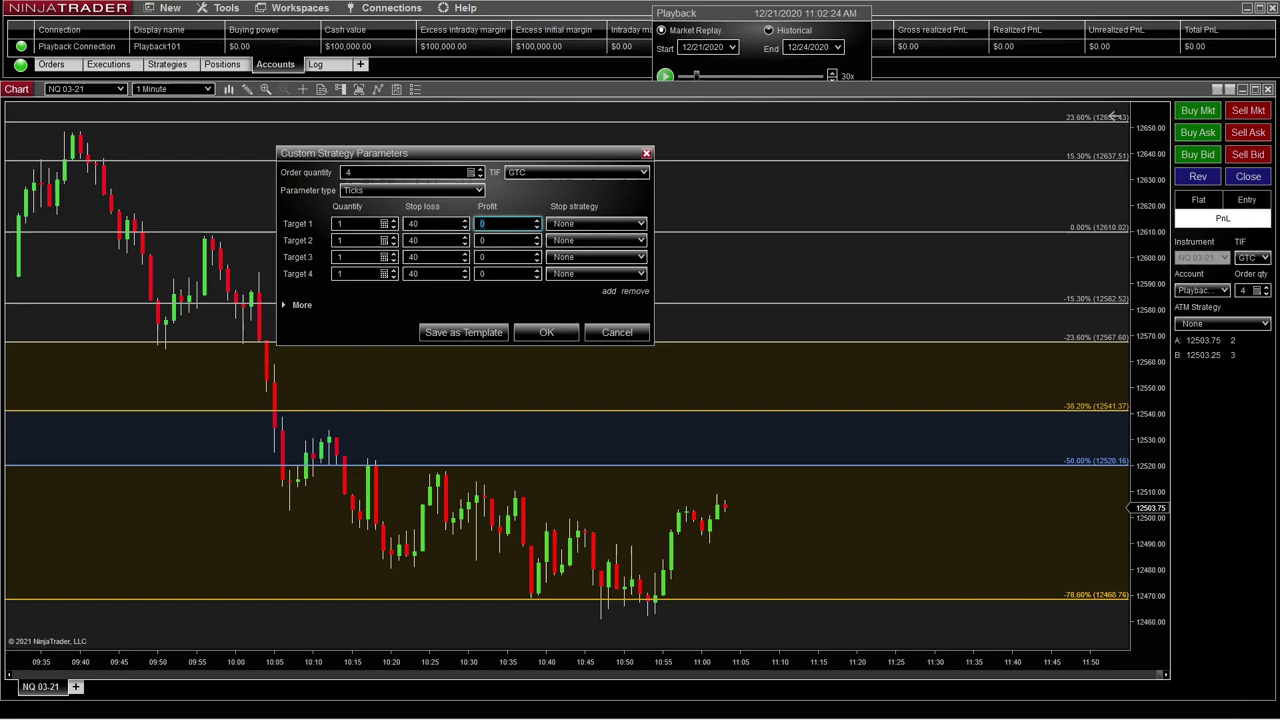
pyautogui.write('40')
pyautogui.press('Tab')
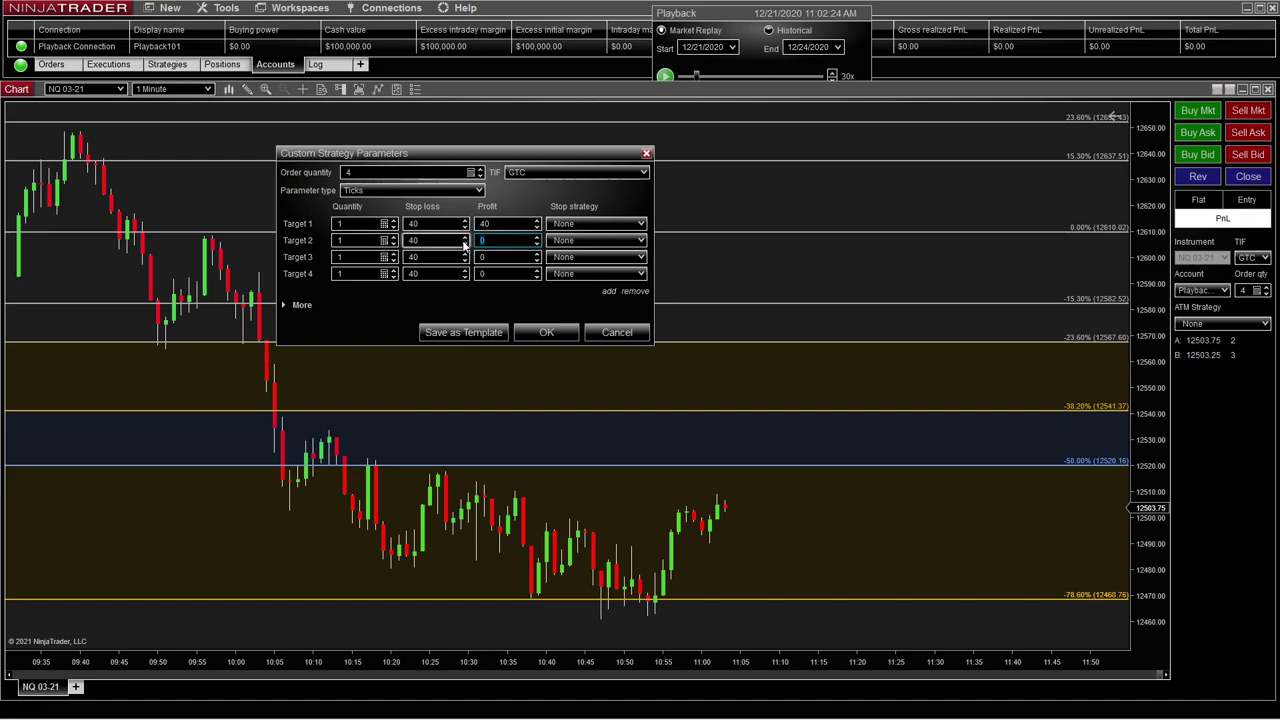
pyautogui.write('60')
pyautogui.press('Tab')
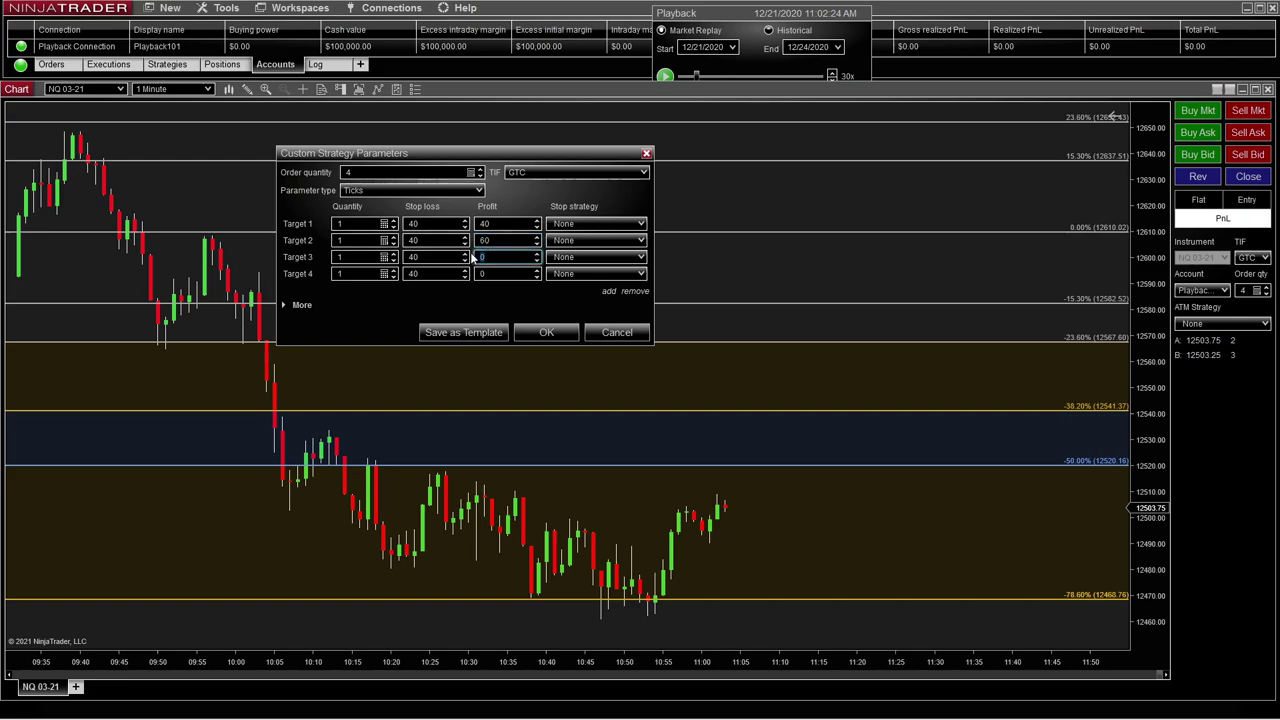
pyautogui.write('80')
pyautogui.press('Tab')
# Give Target 1 a custom stop strategy with a one-step auto trail of 40 ticks
pyautogui.click(611, 225)
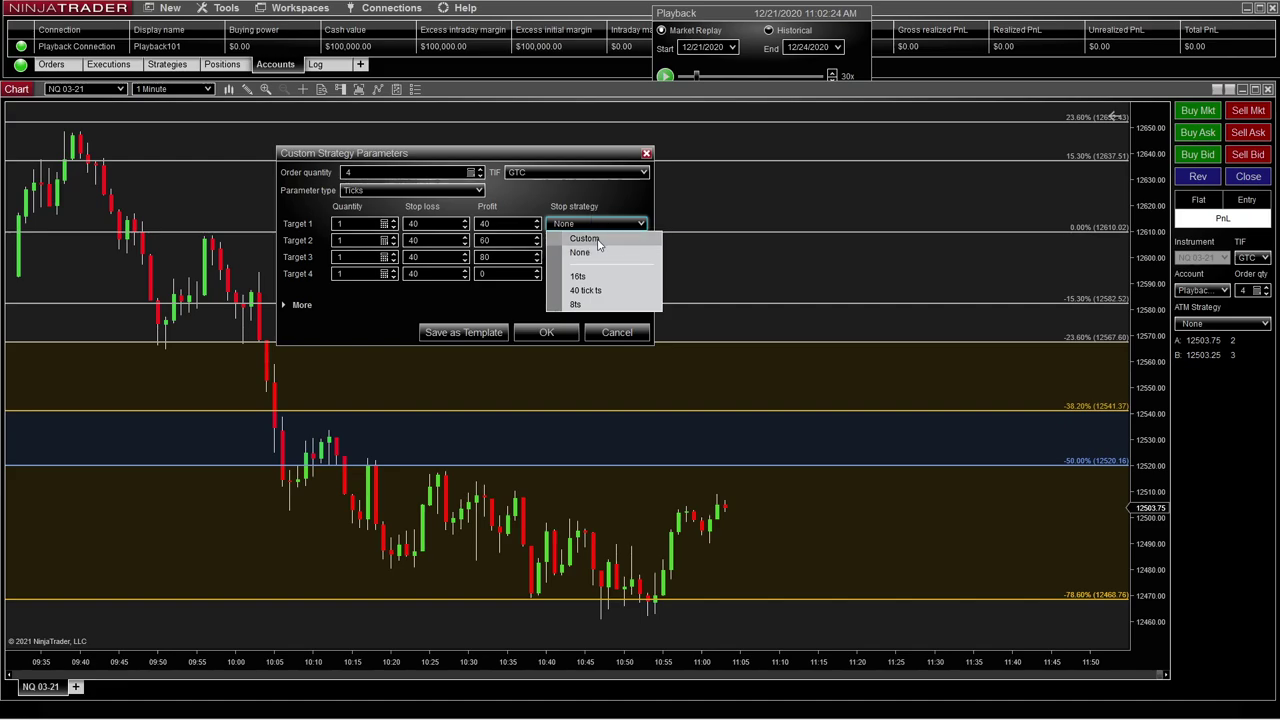
pyautogui.click(598, 240)
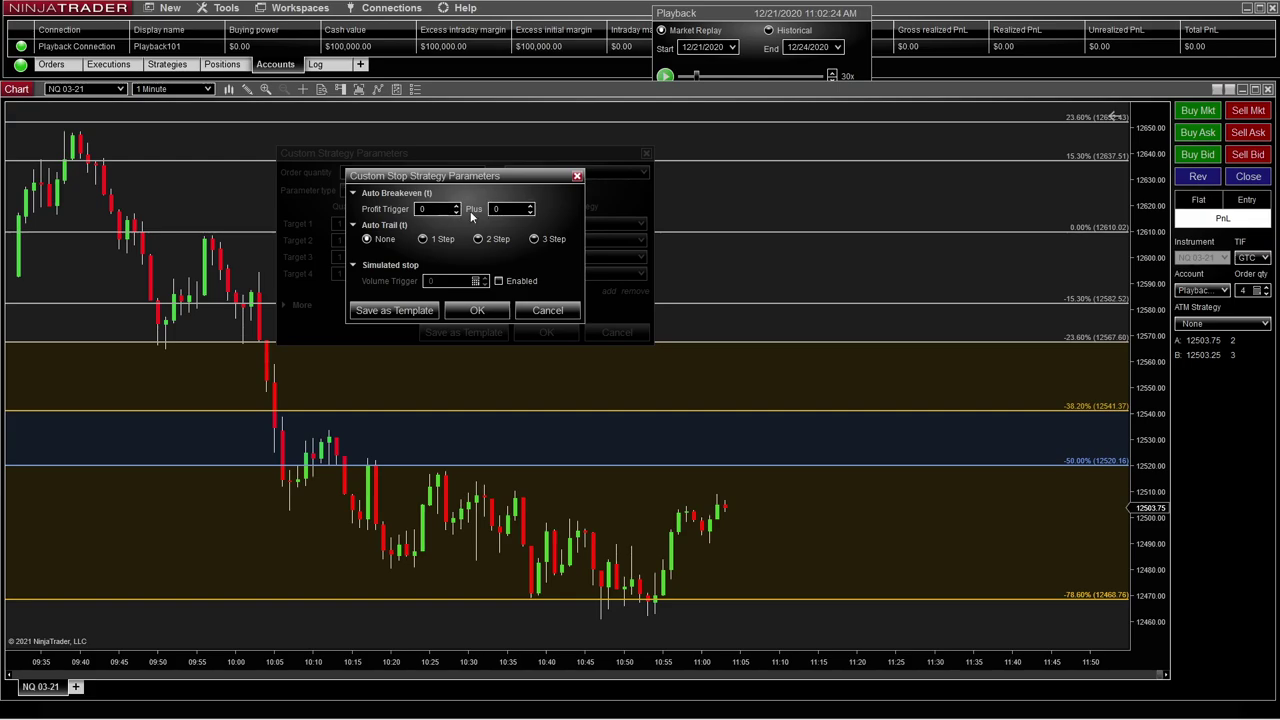
pyautogui.click(424, 240)
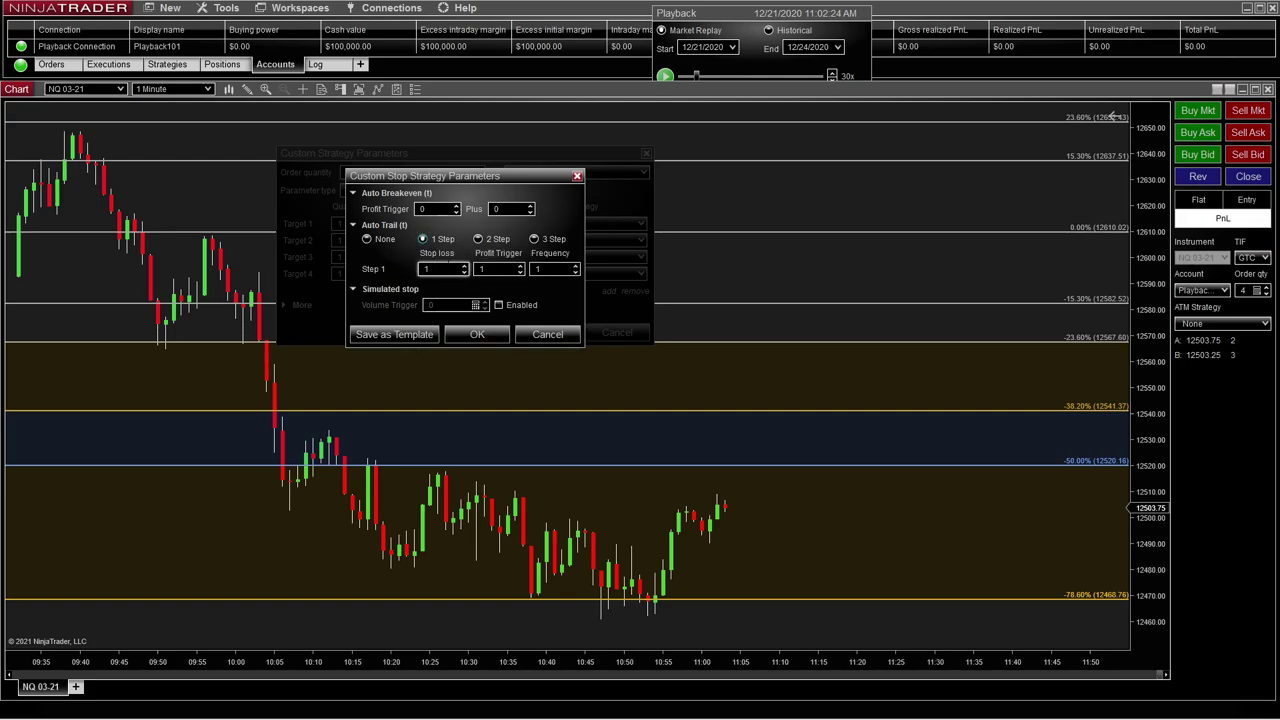
pyautogui.click(424, 270)
pyautogui.write('40')
pyautogui.press('Tab')
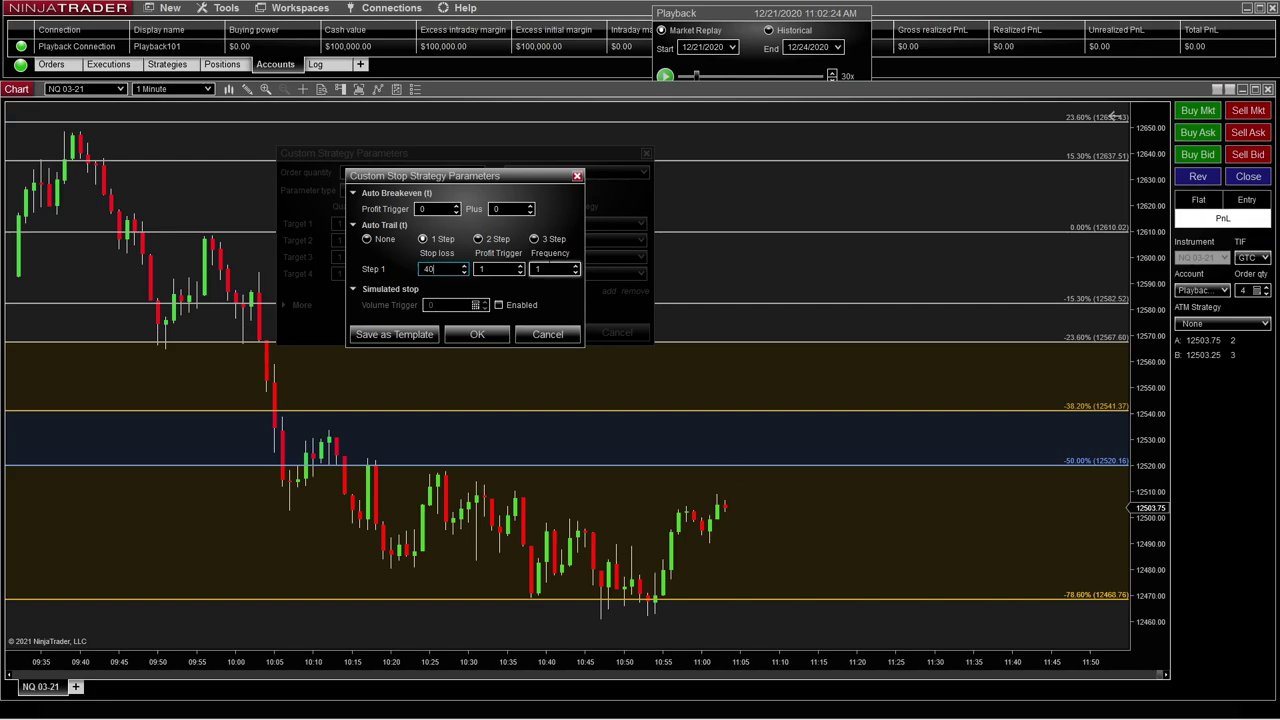
# Save the stop strategy as template 'course trail' and accept it for Target 1
pyautogui.click(418, 335)
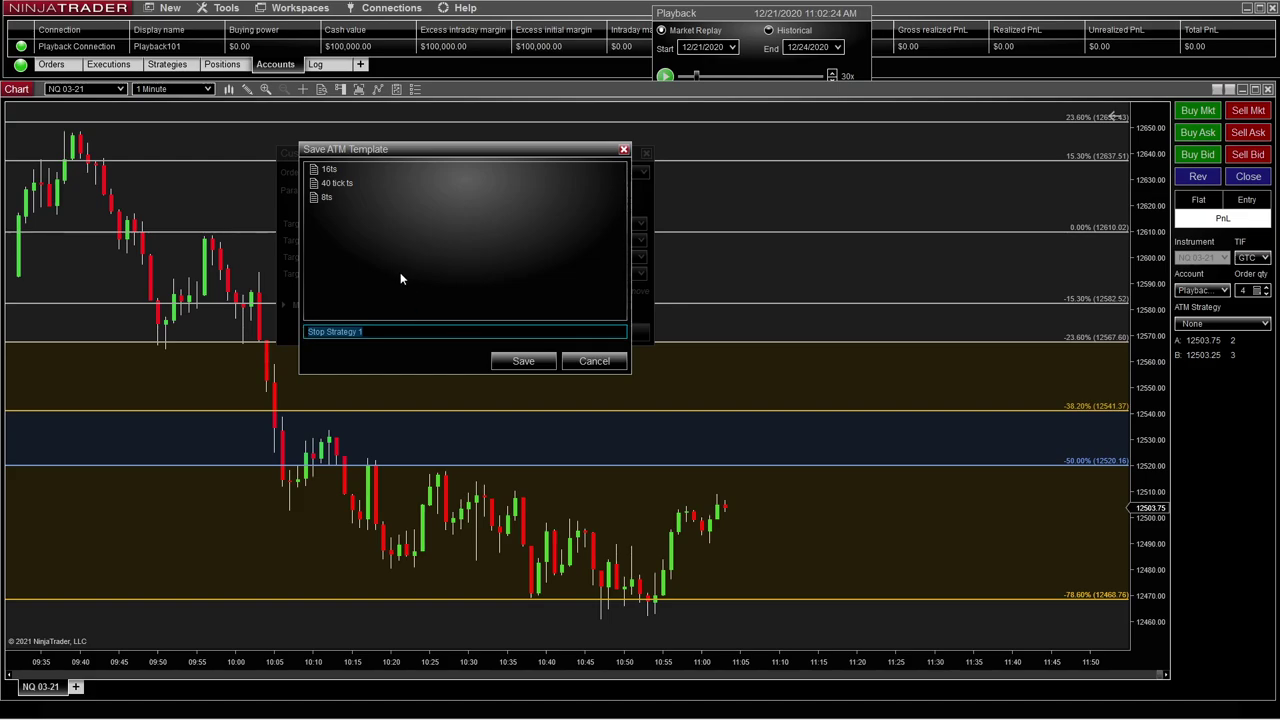
pyautogui.write('course trail')
pyautogui.click(517, 362)
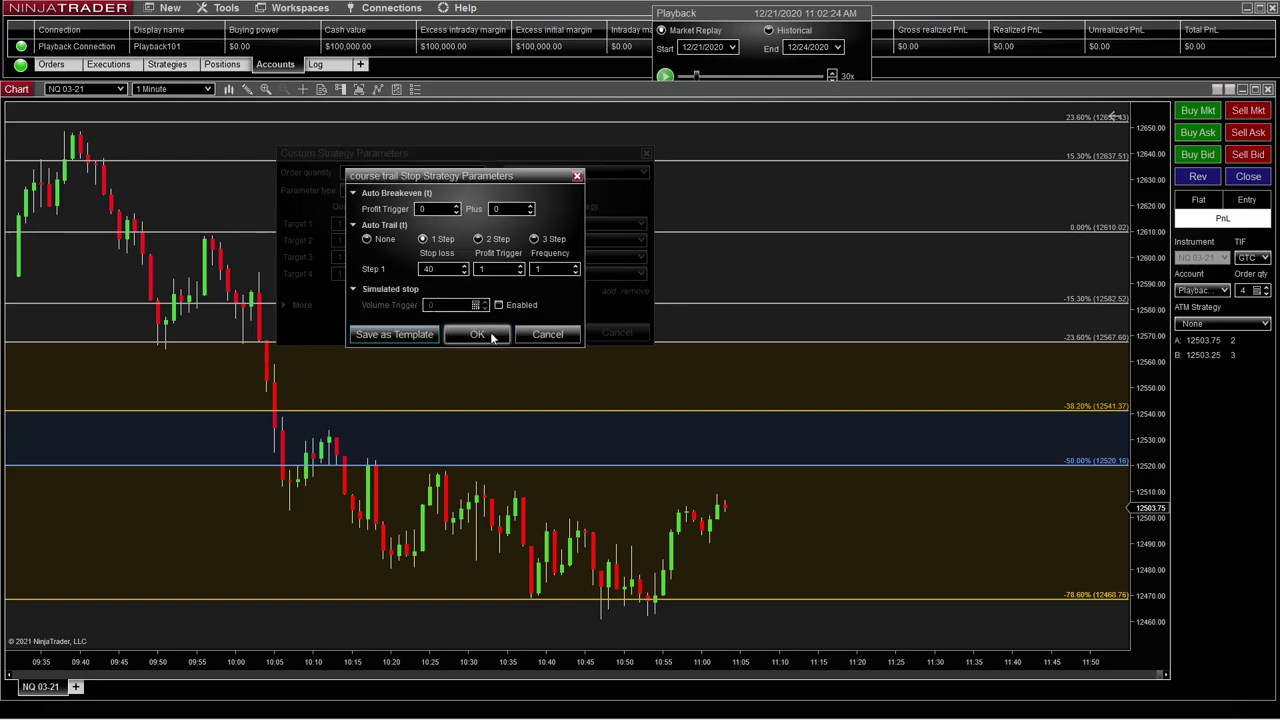
pyautogui.click(489, 336)
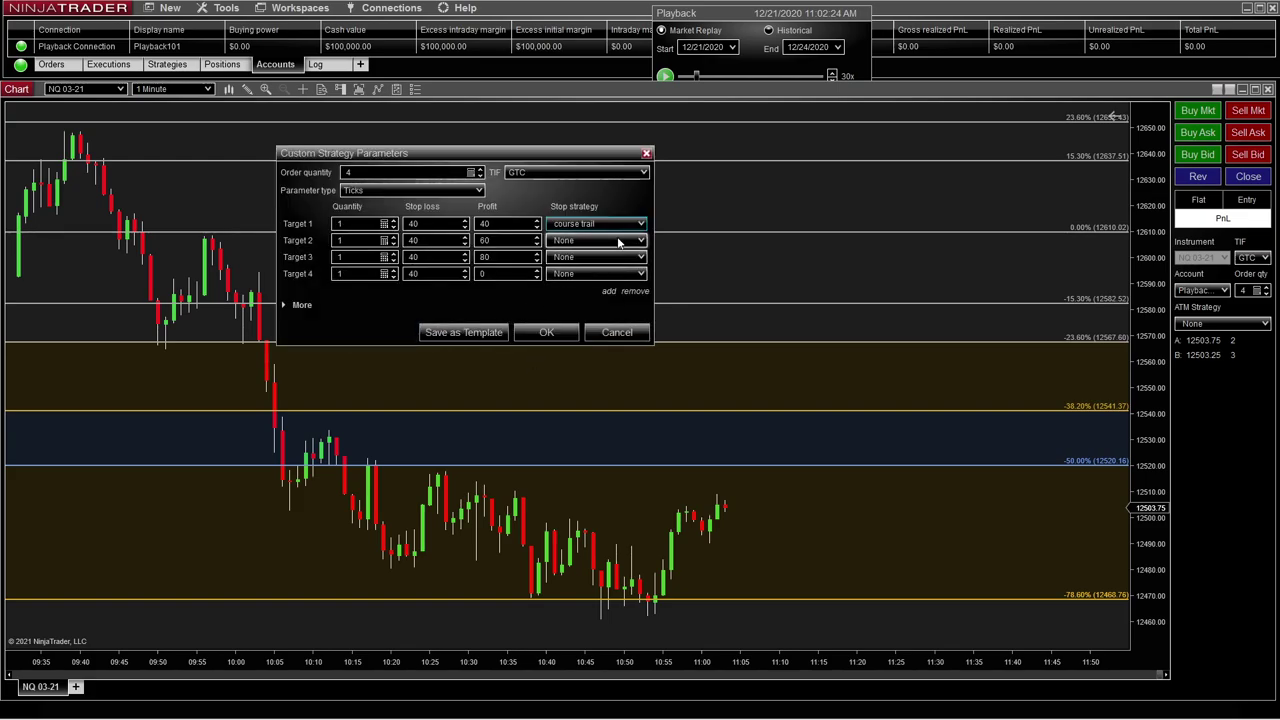
# Apply the course trail stop strategy to Targets 2, 3 and 4
pyautogui.click(618, 241)
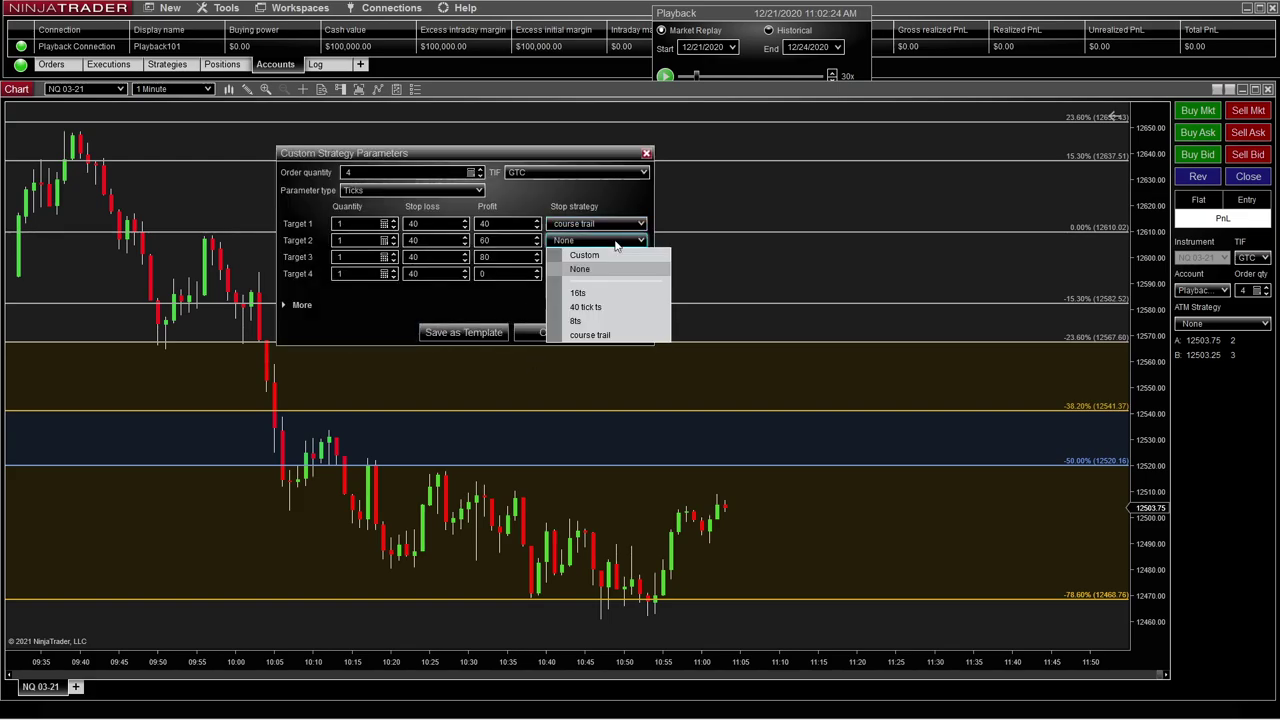
pyautogui.click(594, 337)
pyautogui.click(603, 258)
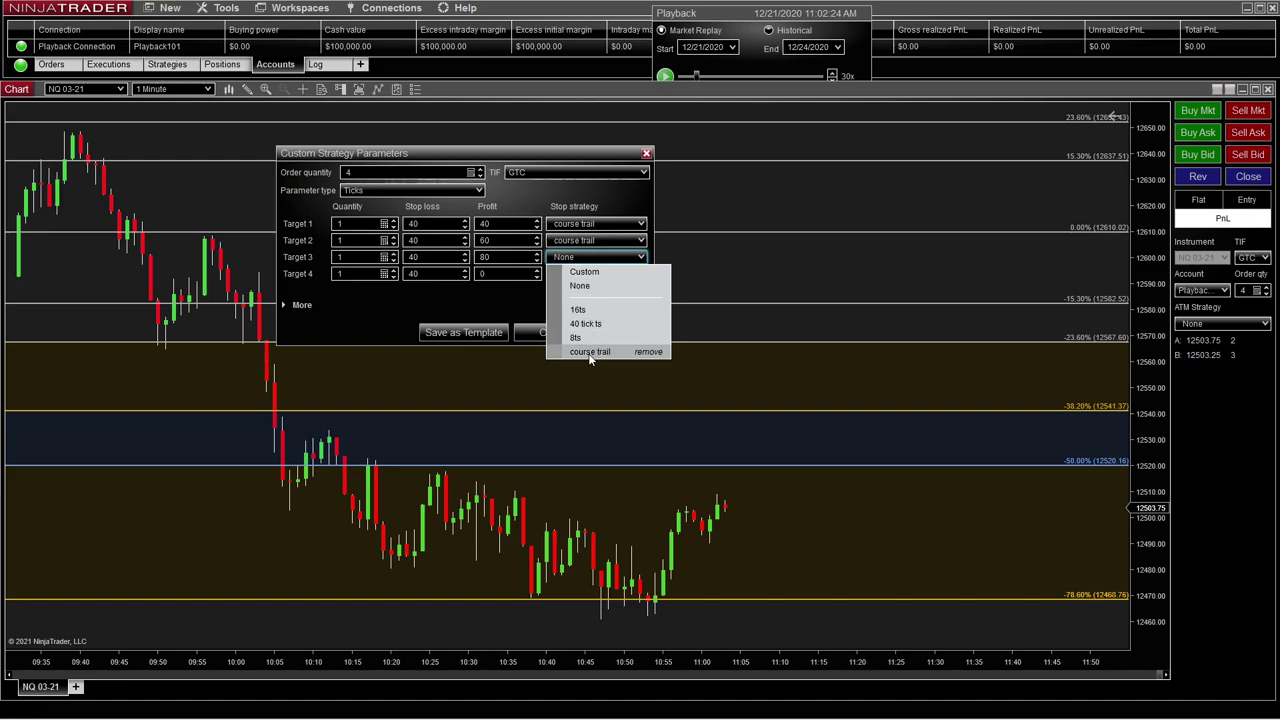
pyautogui.click(589, 352)
pyautogui.click(600, 274)
pyautogui.click(589, 368)
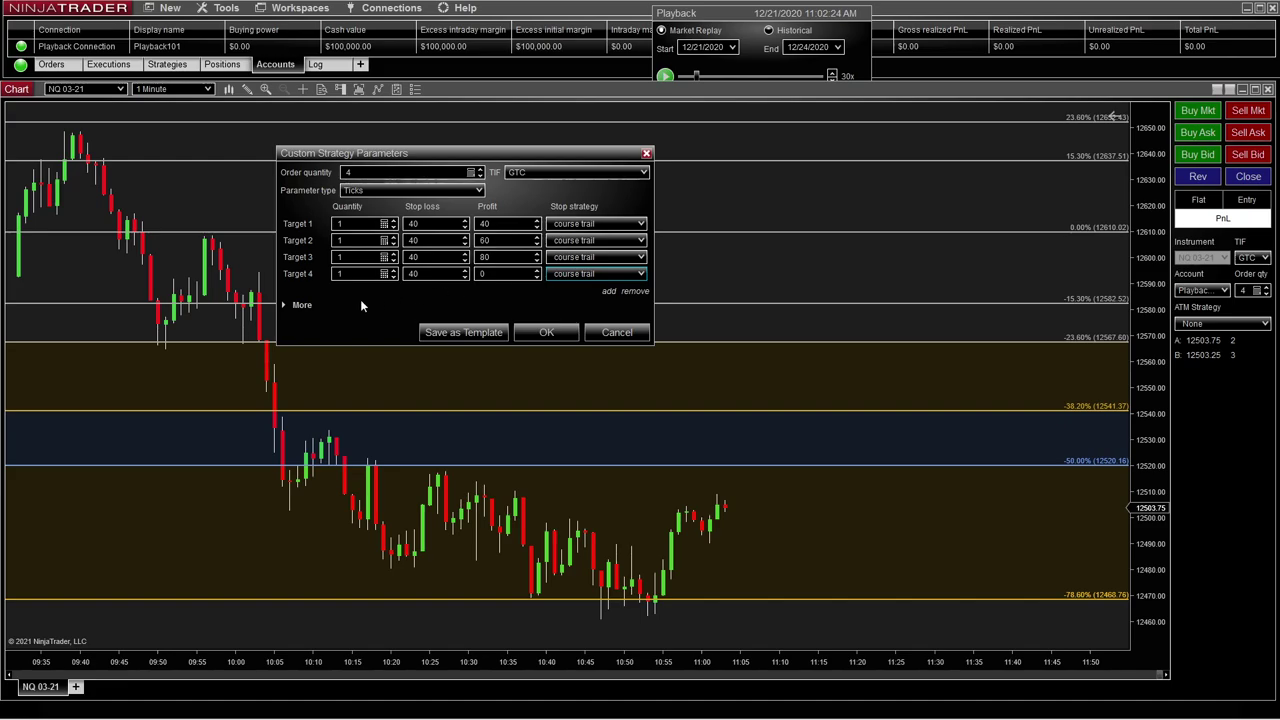
# Expand and collapse the advanced order options, then confirm the custom ATM strategy
pyautogui.click(284, 305)
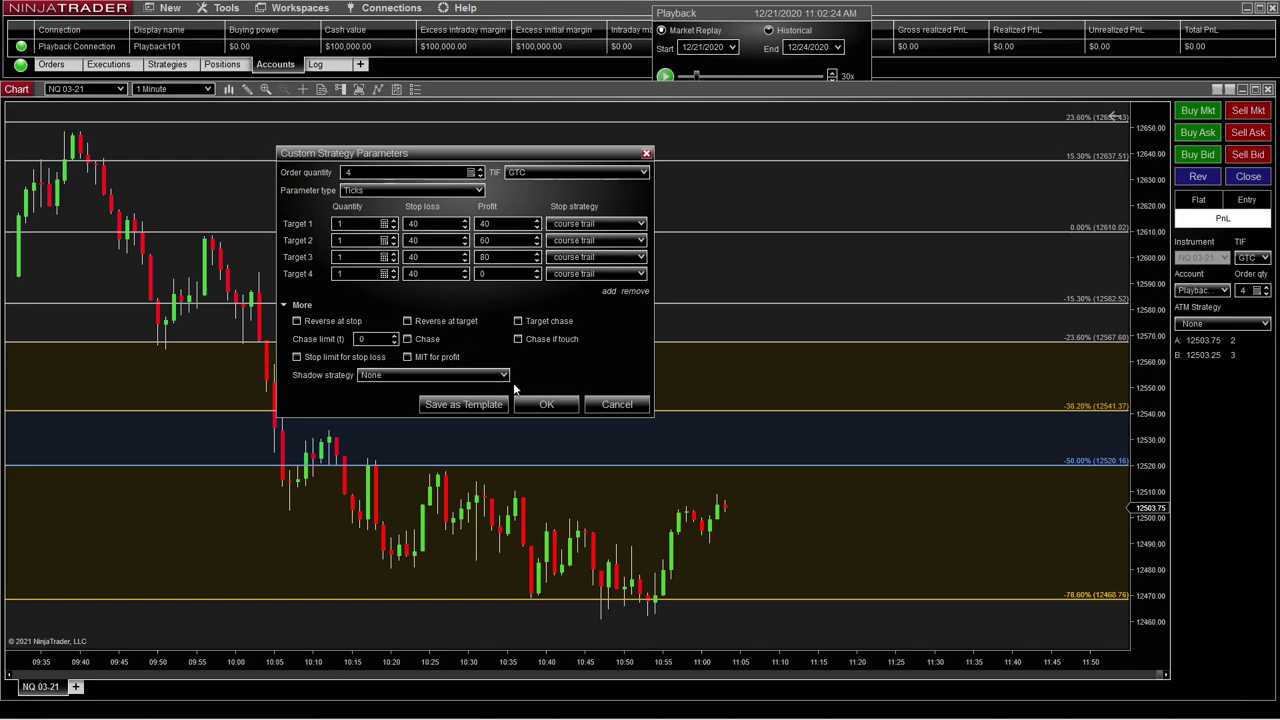
pyautogui.click(284, 305)
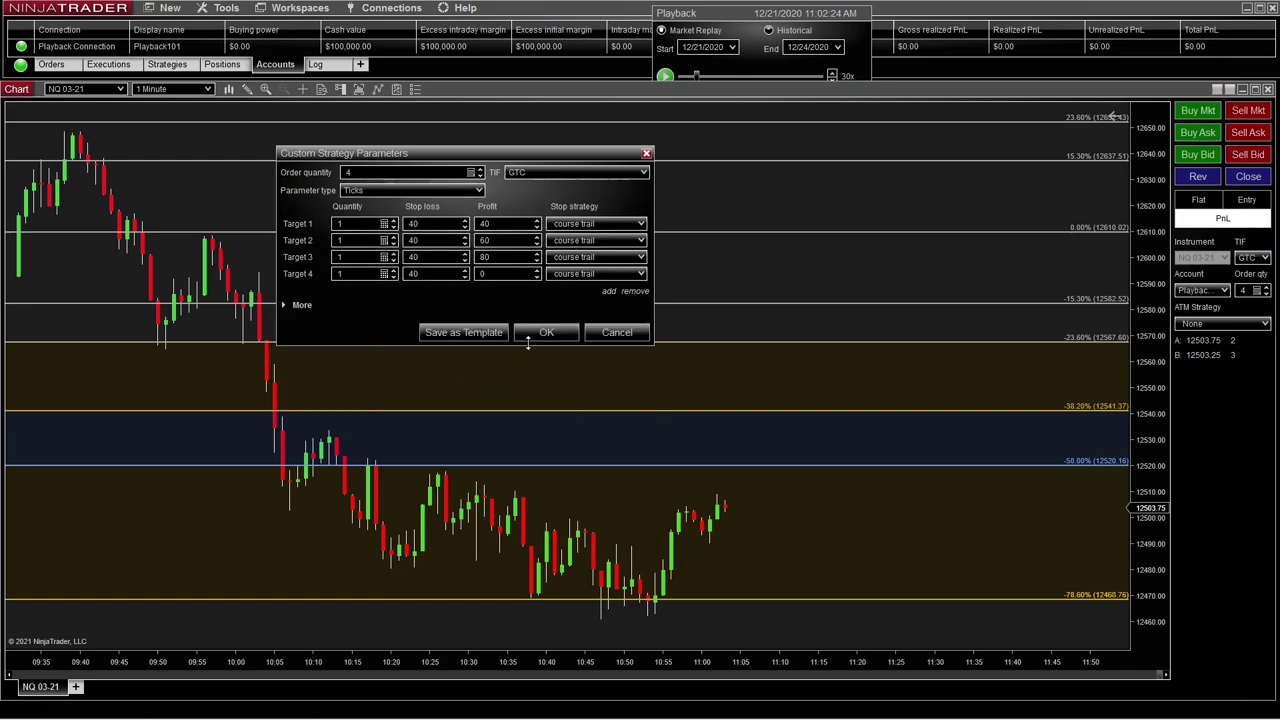
pyautogui.click(538, 332)
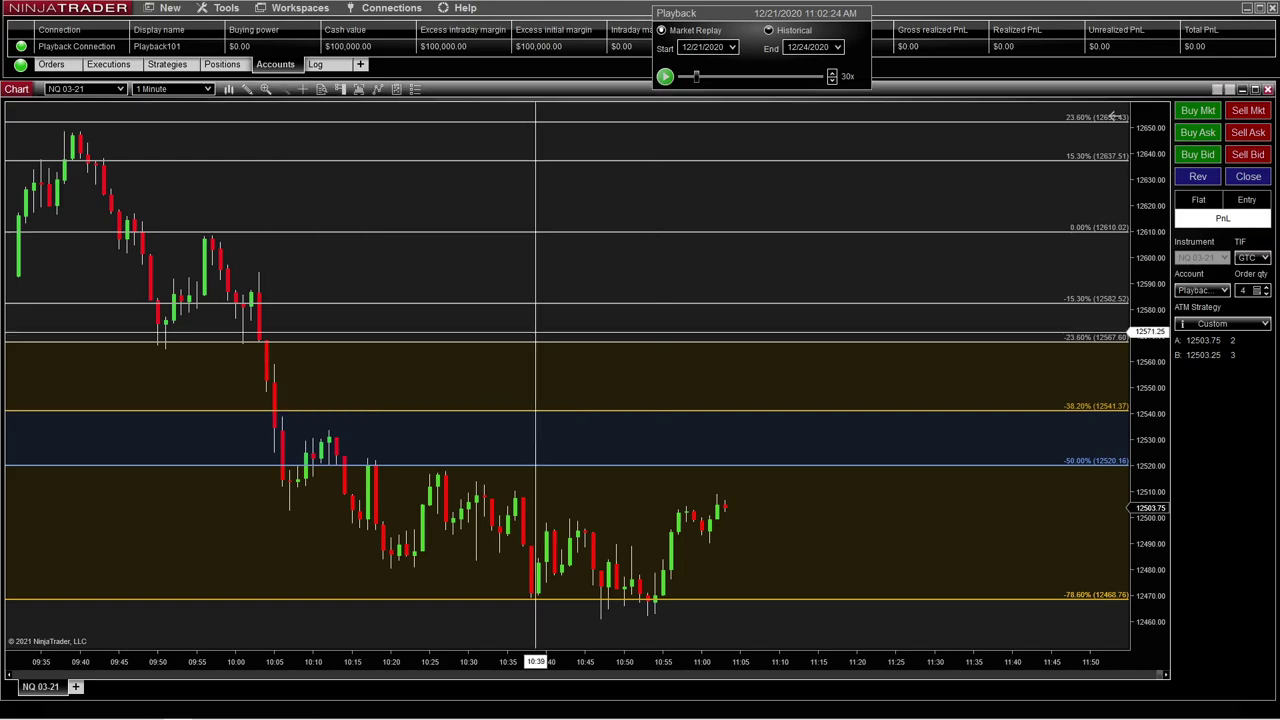
# Save the custom strategy as ATM template 'Course 4c 2with 3pf 1r 40ts' and apply it
pyautogui.click(1249, 327)
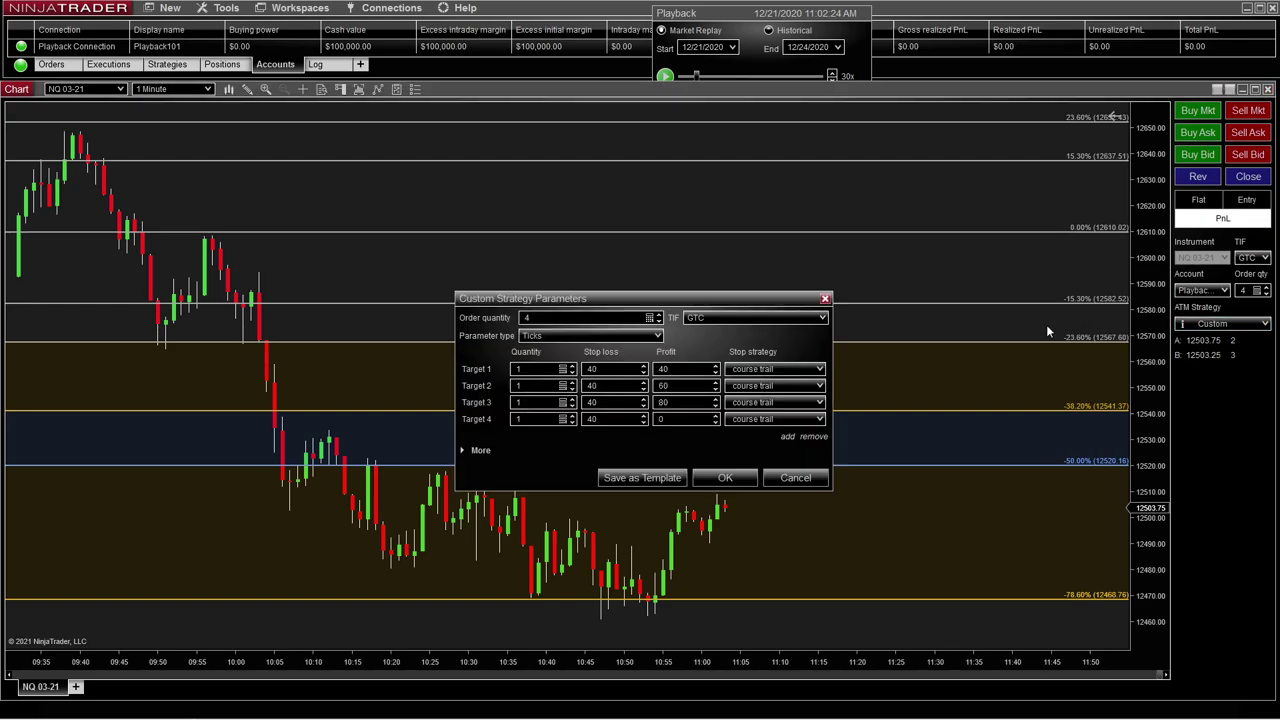
pyautogui.click(662, 478)
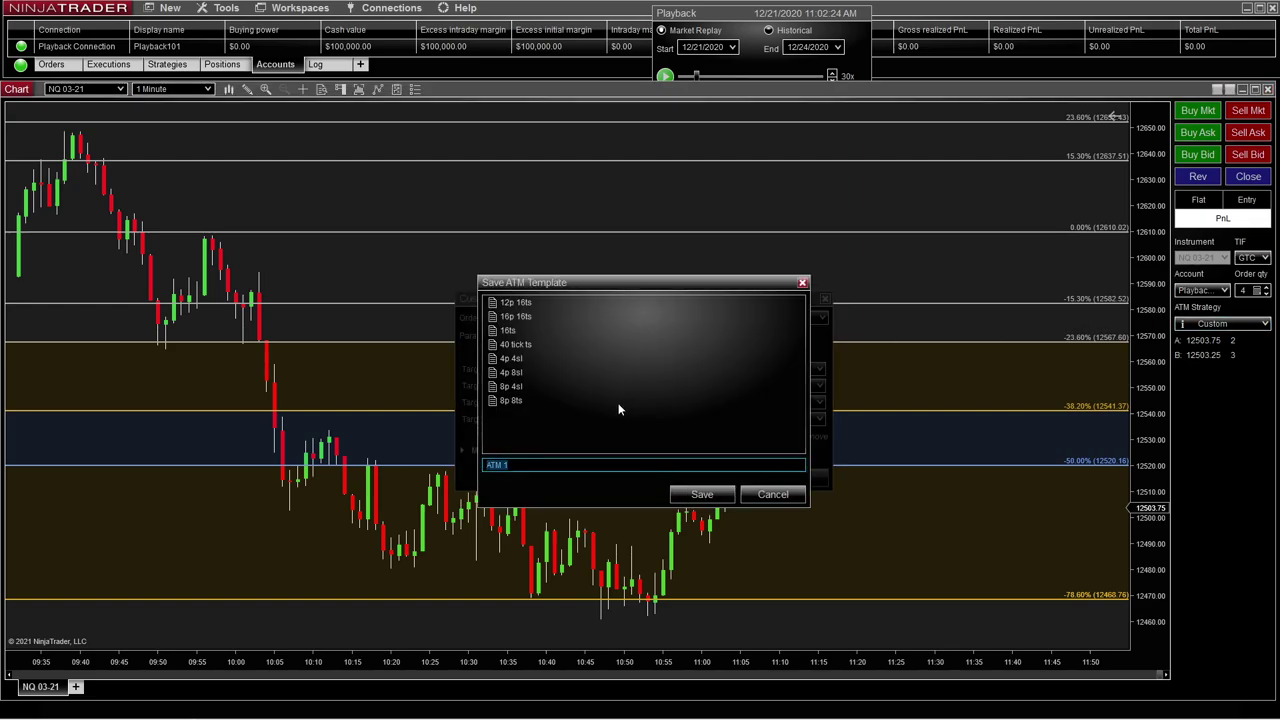
pyautogui.write('Course 4')
pyautogui.write('pt')
pyautogui.press('BackSpace')
pyautogui.press('BackSpace')
pyautogui.write('r')
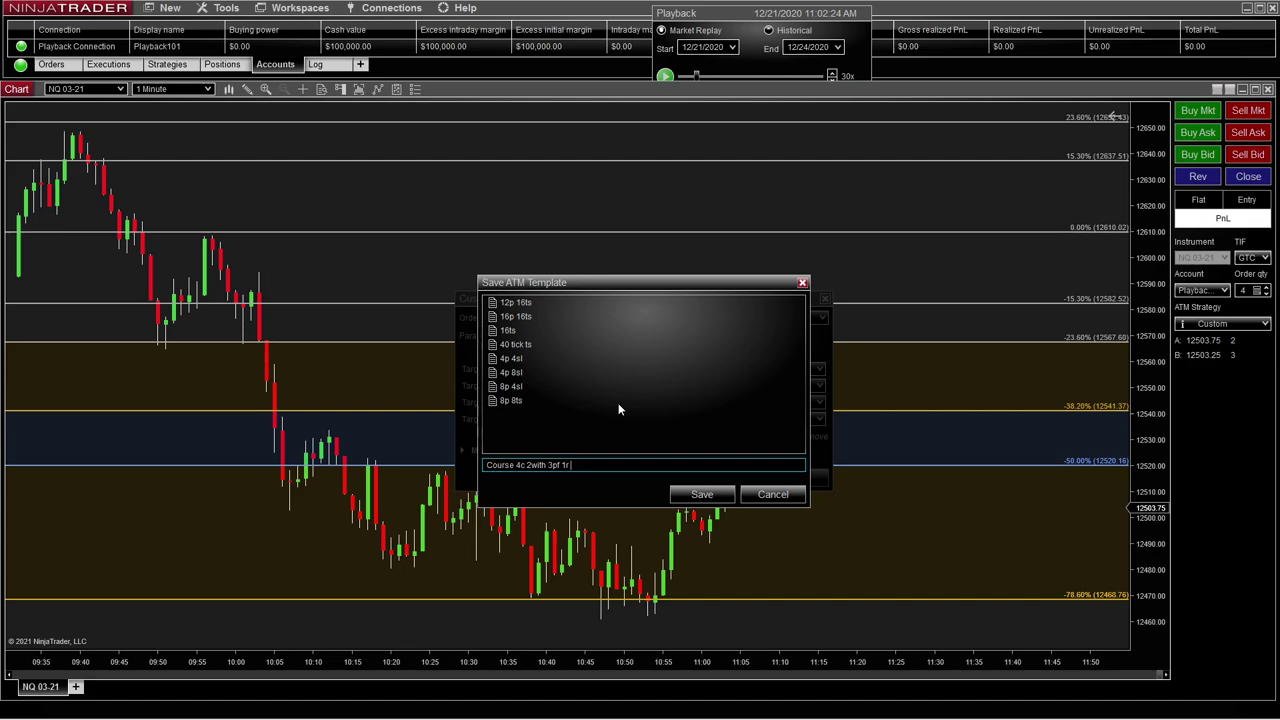
pyautogui.write(' 40ts')
pyautogui.press('Return')
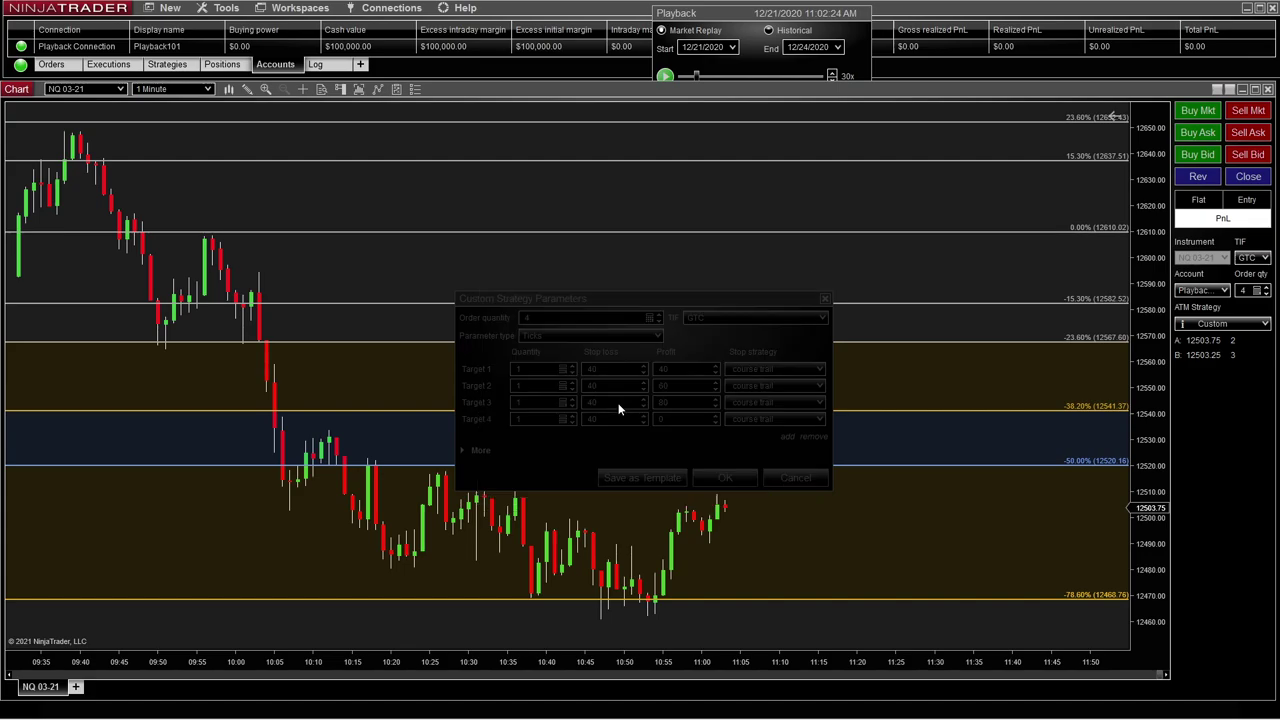
pyautogui.click(724, 479)
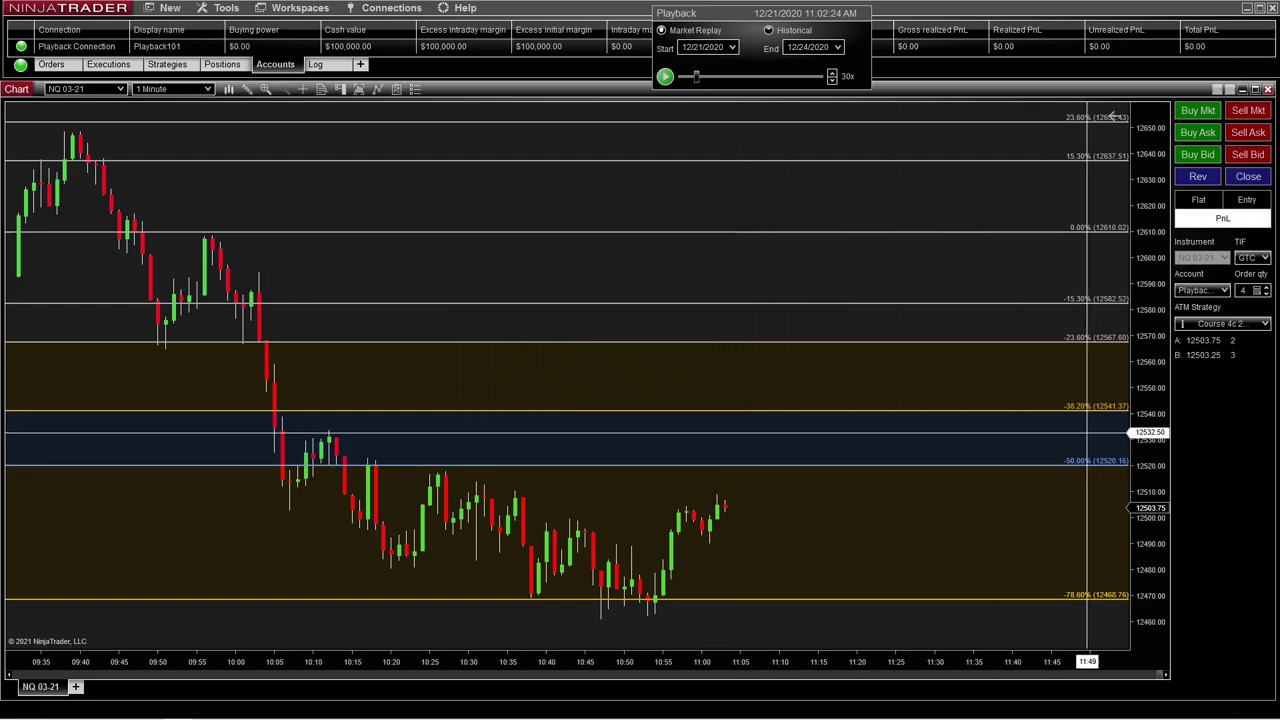
# Keep the new template selected, start the replay and buy 4 NQ contracts at market
pyautogui.click(1226, 328)
pyautogui.moveTo(1162, 498)
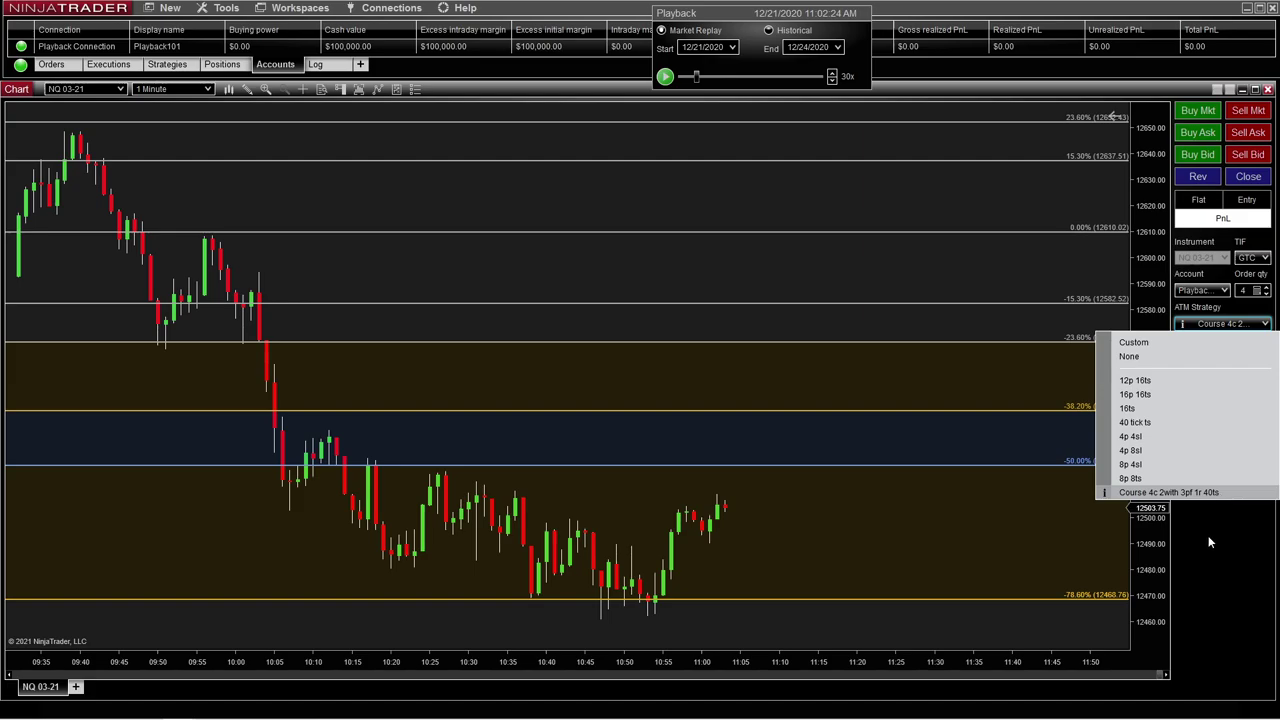
pyautogui.click(1185, 492)
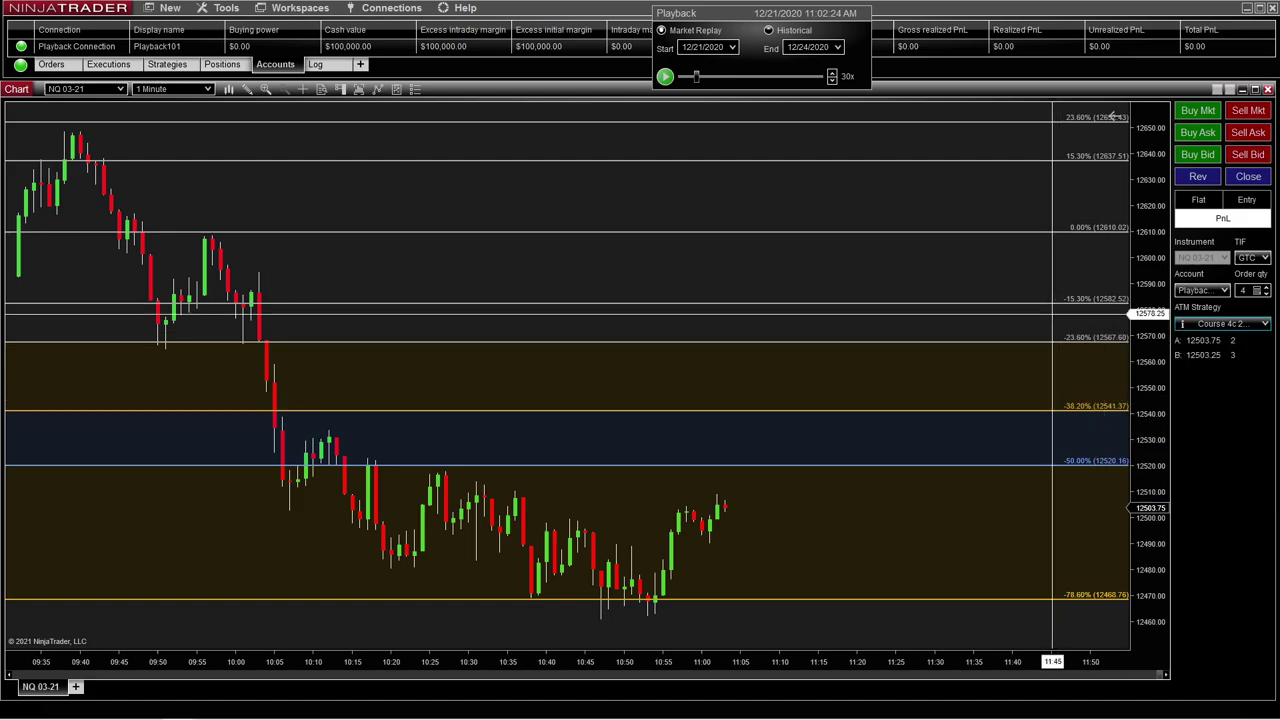
pyautogui.click(666, 77)
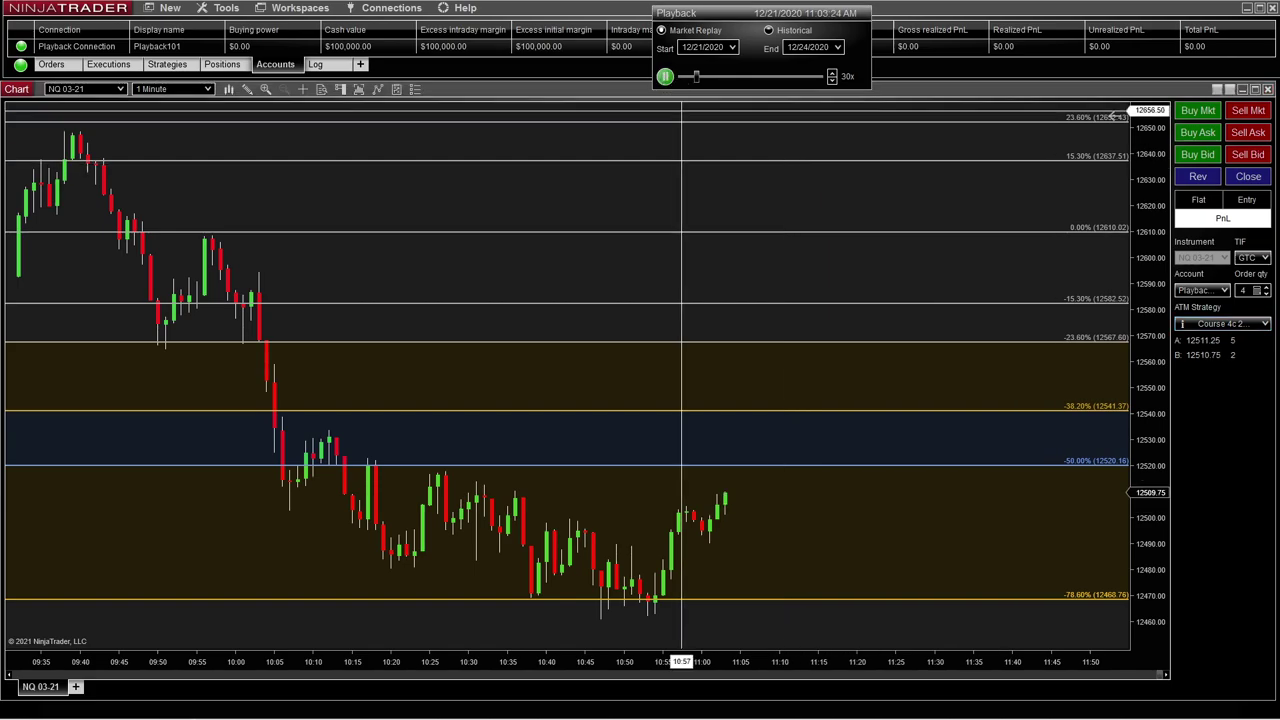
pyautogui.click(1207, 113)
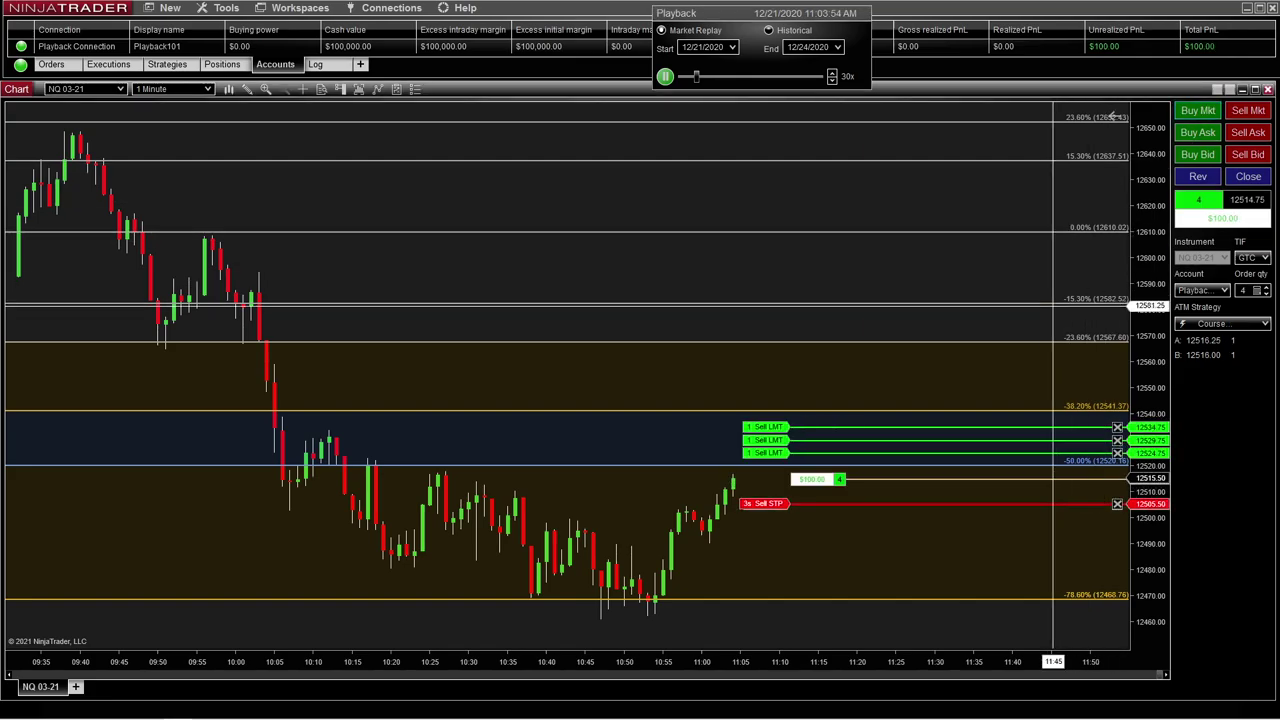
# Pause, zoom in on the latest bars, and resume the replay at 15x speed
pyautogui.click(665, 77)
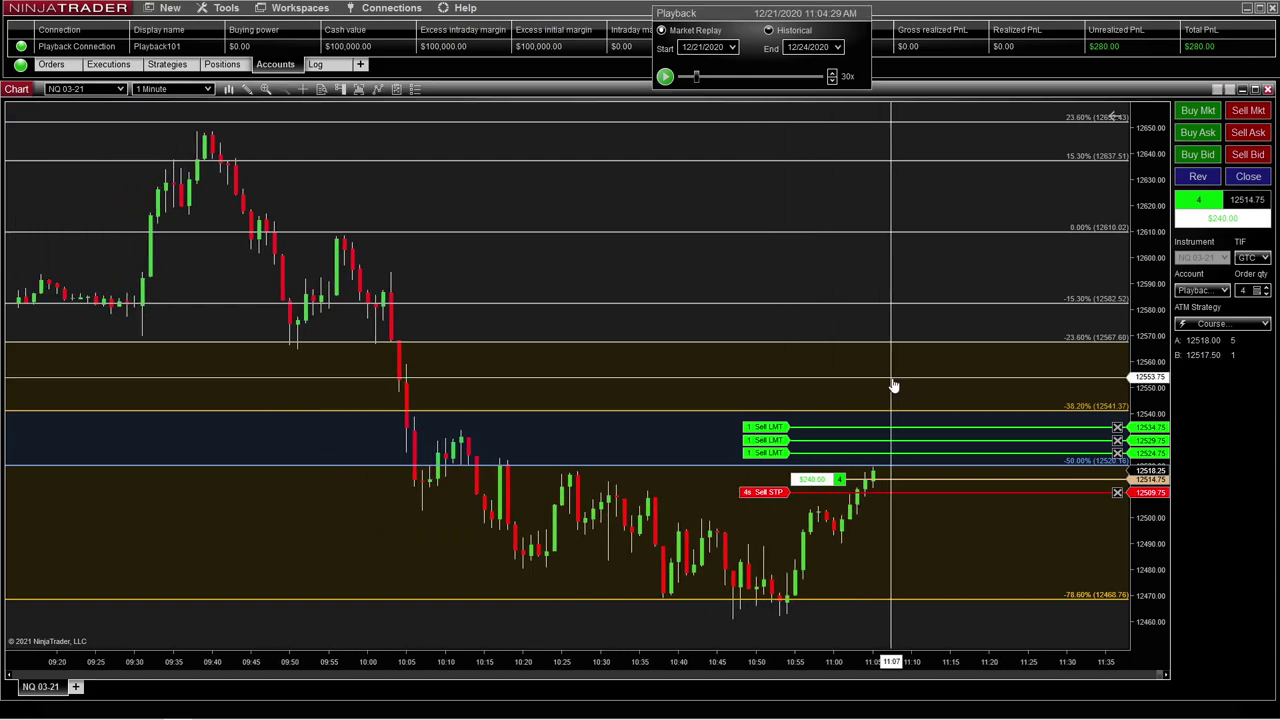
pyautogui.moveTo(909, 663); pyautogui.dragTo(380, 663)
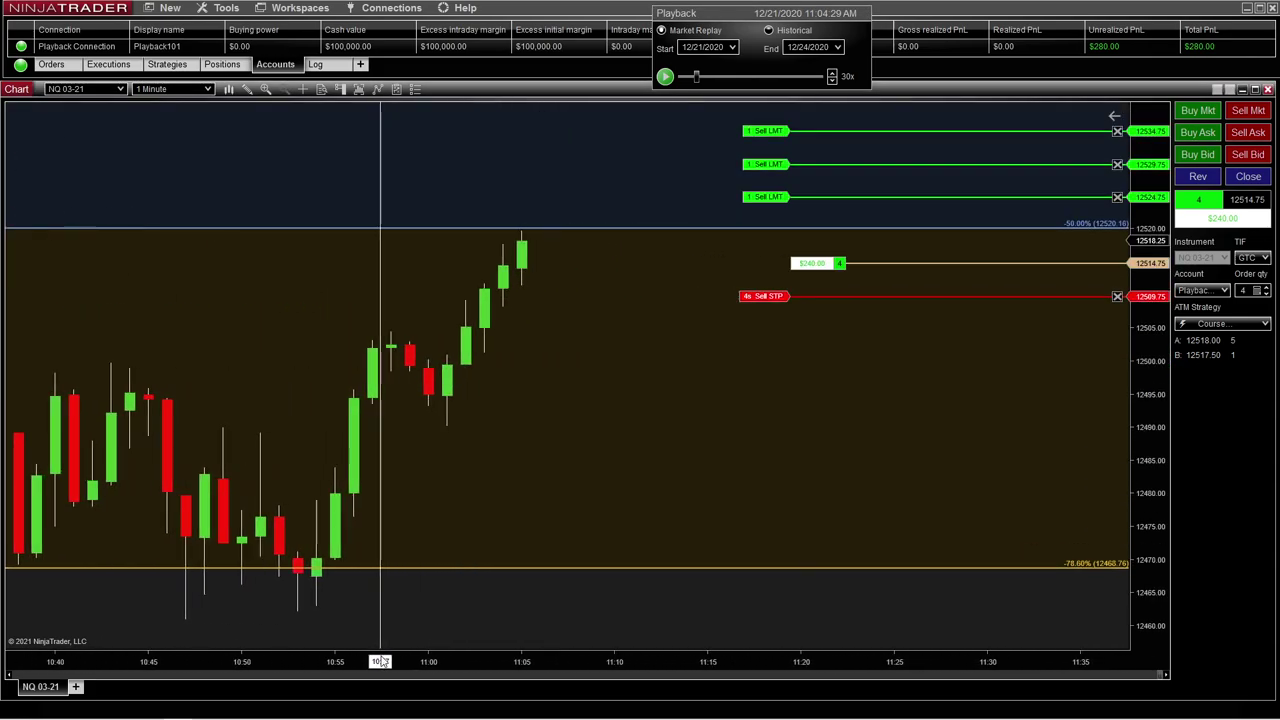
pyautogui.moveTo(555, 530); pyautogui.dragTo(965, 406)
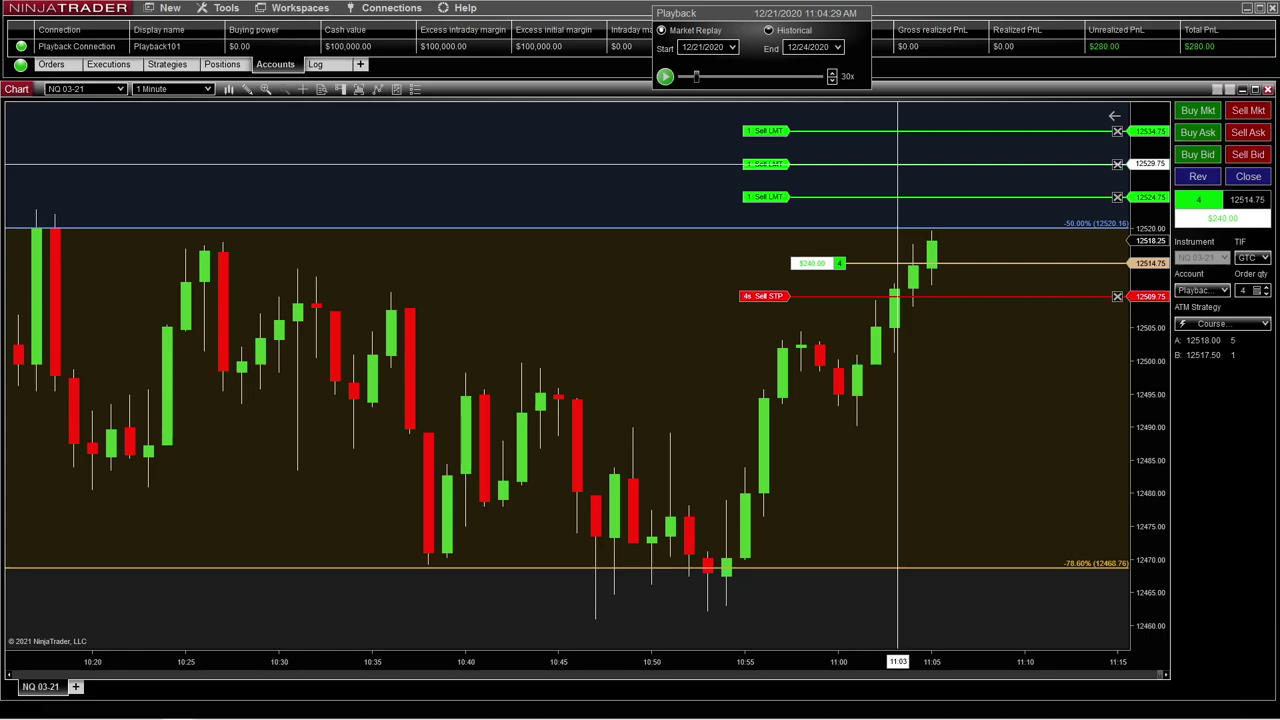
pyautogui.click(833, 81)
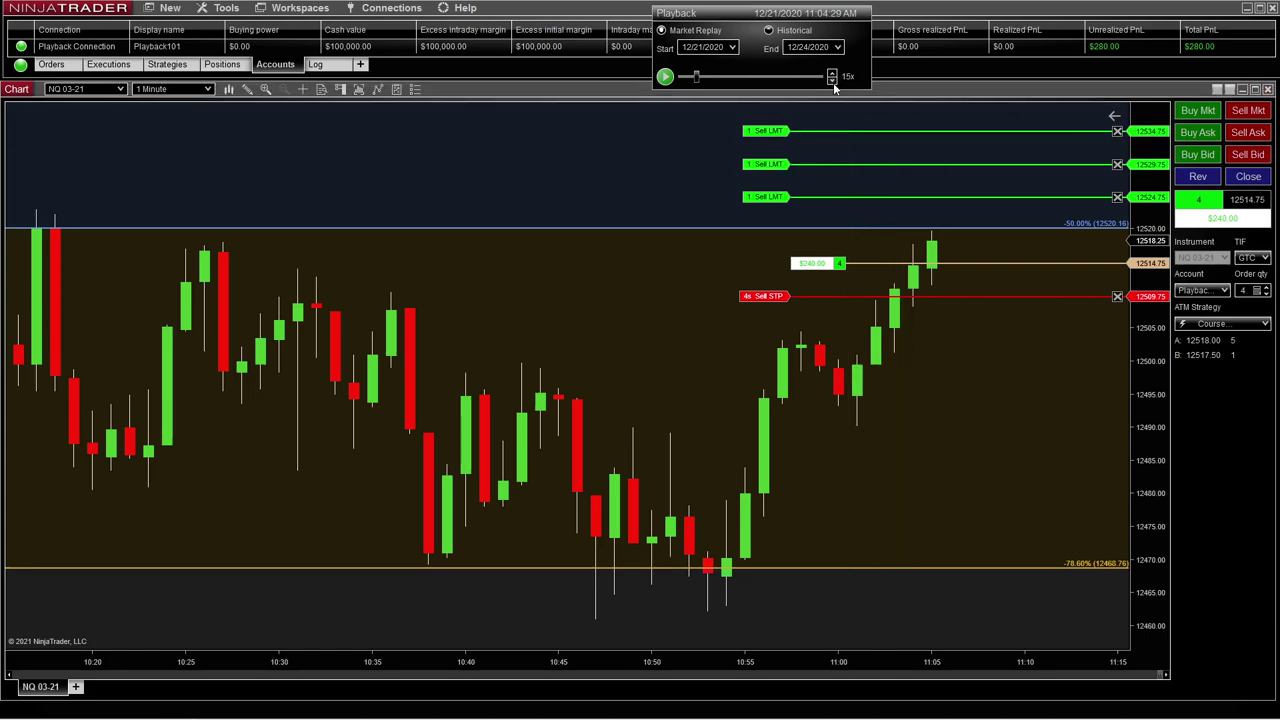
pyautogui.click(665, 77)
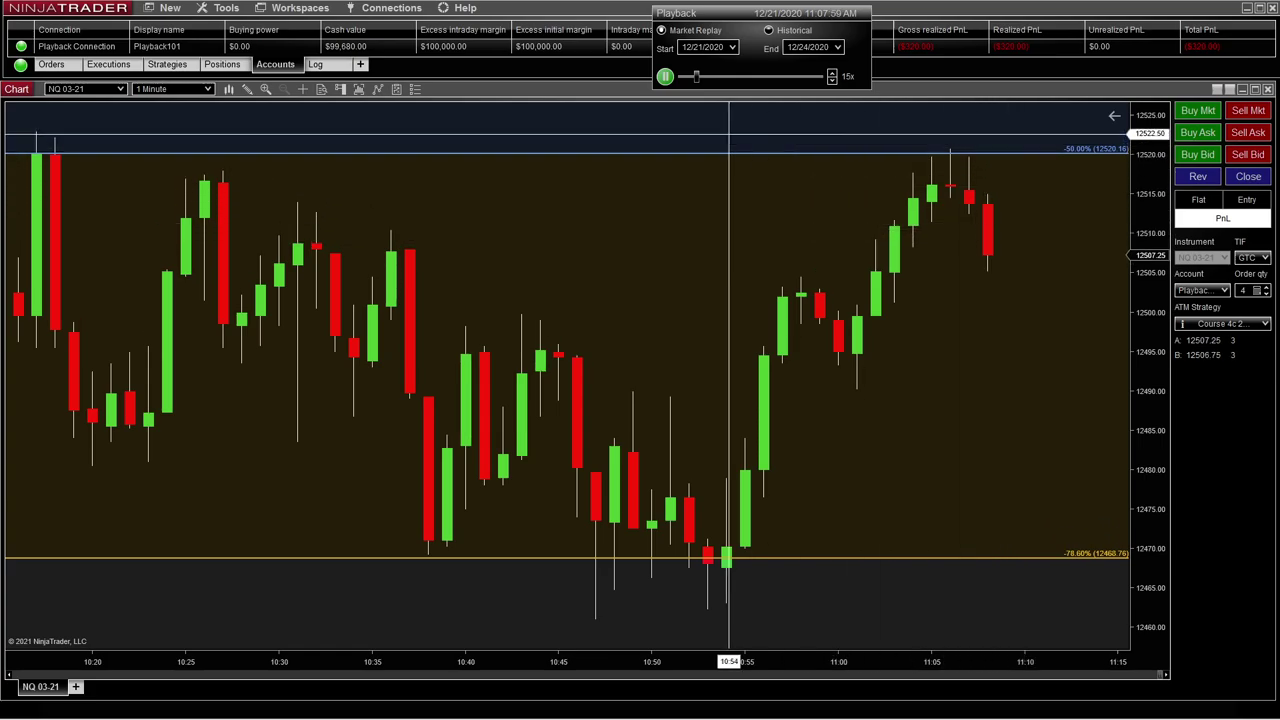
# Pause the replay and overwrite the course trail stop template from Target 1's settings
pyautogui.click(665, 76)
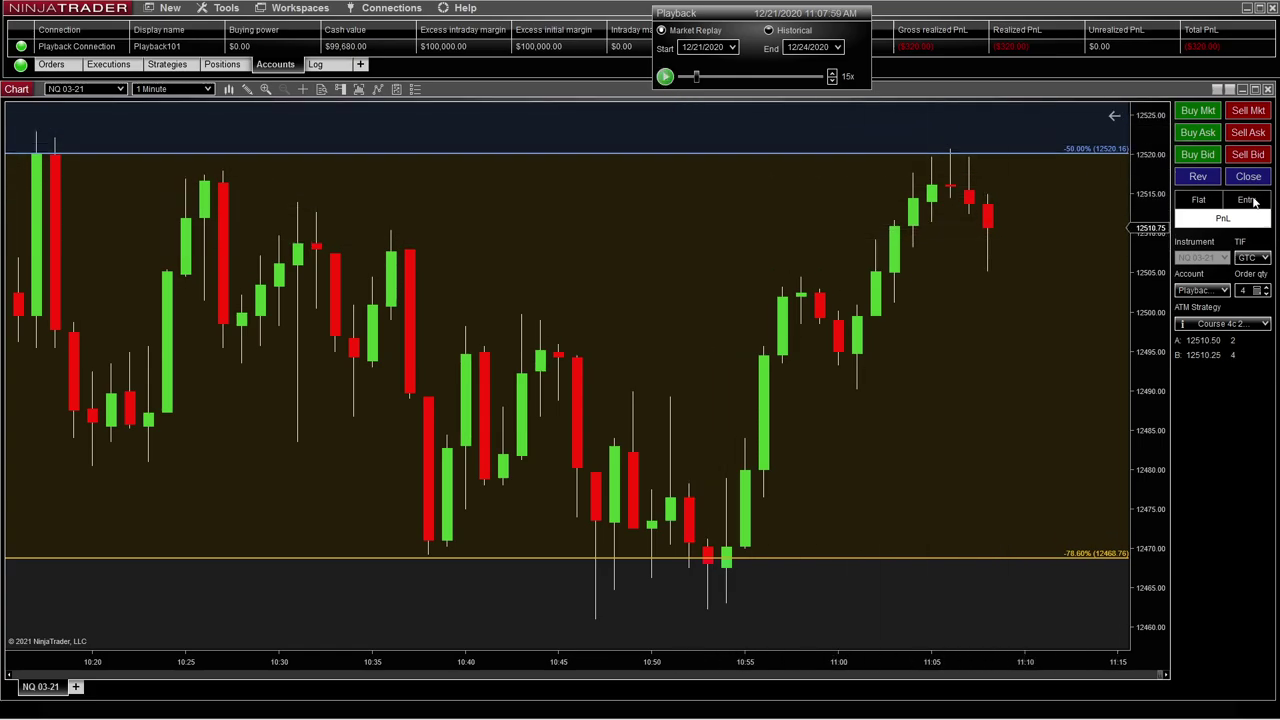
pyautogui.click(1249, 327)
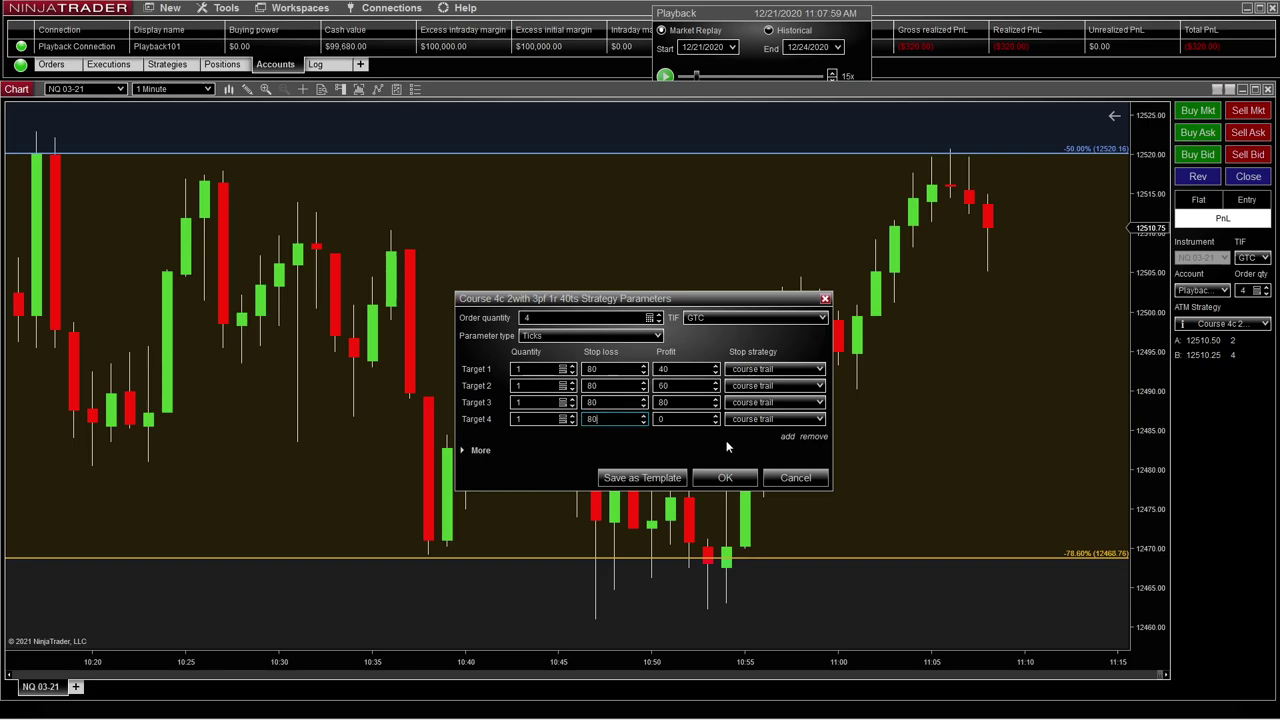
pyautogui.click(801, 370)
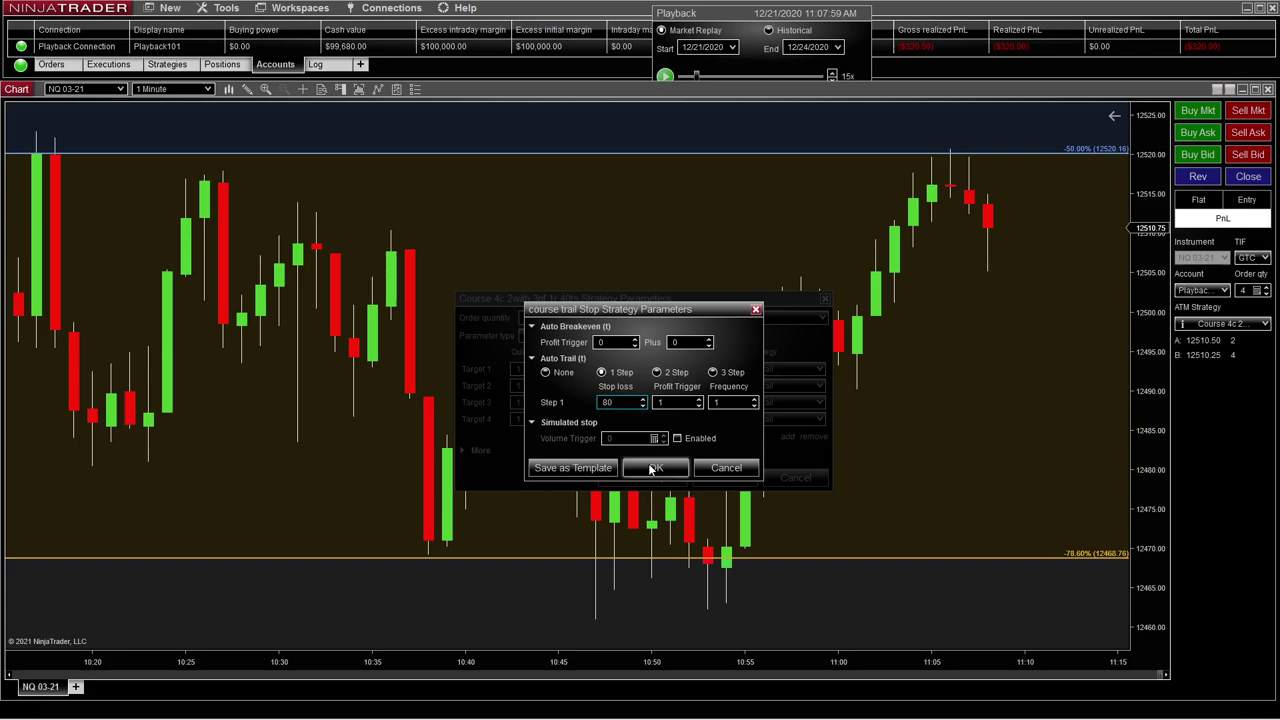
pyautogui.click(600, 468)
pyautogui.click(710, 492)
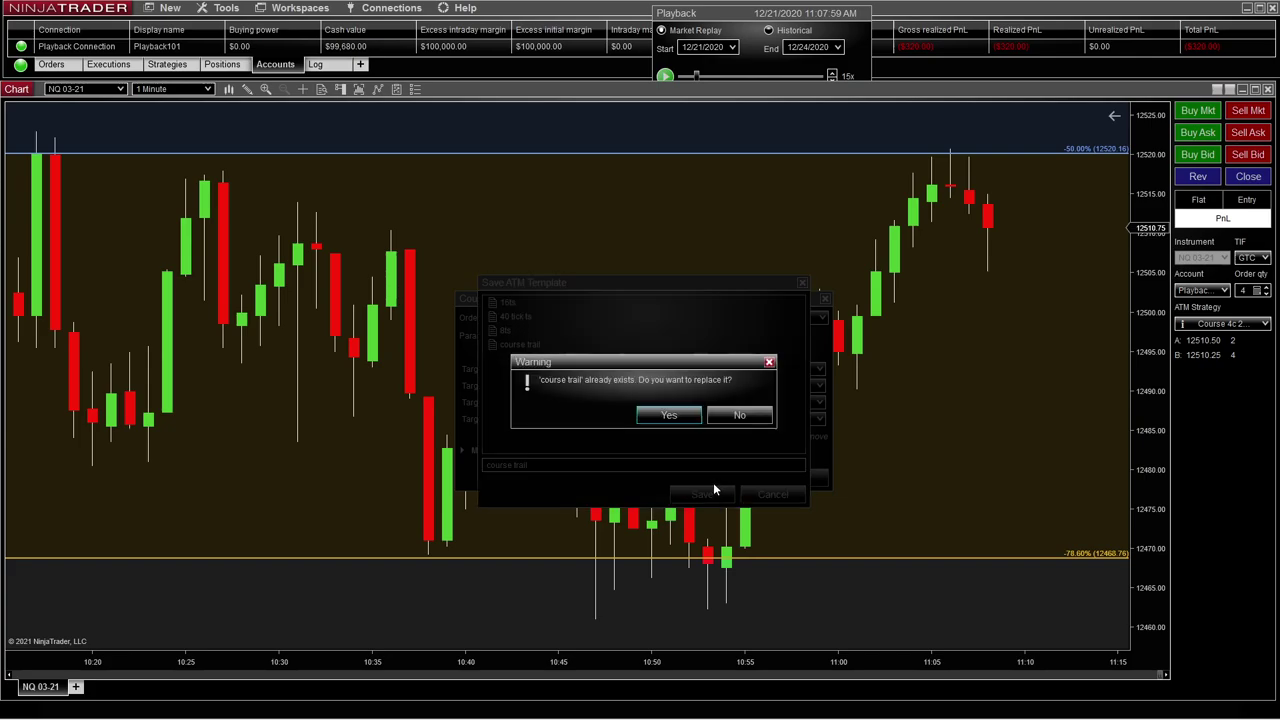
pyautogui.click(668, 415)
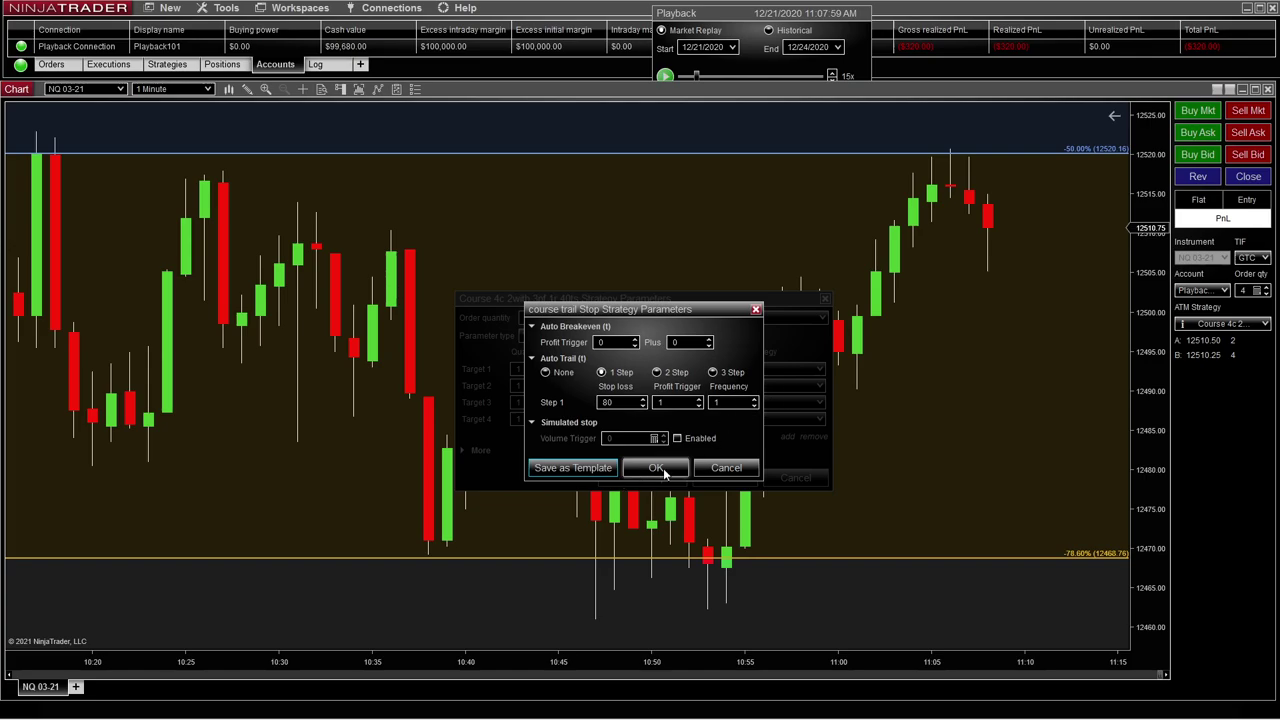
pyautogui.click(656, 470)
# Assign course trail to Targets 2–4 and accept the edited strategy
pyautogui.click(807, 389)
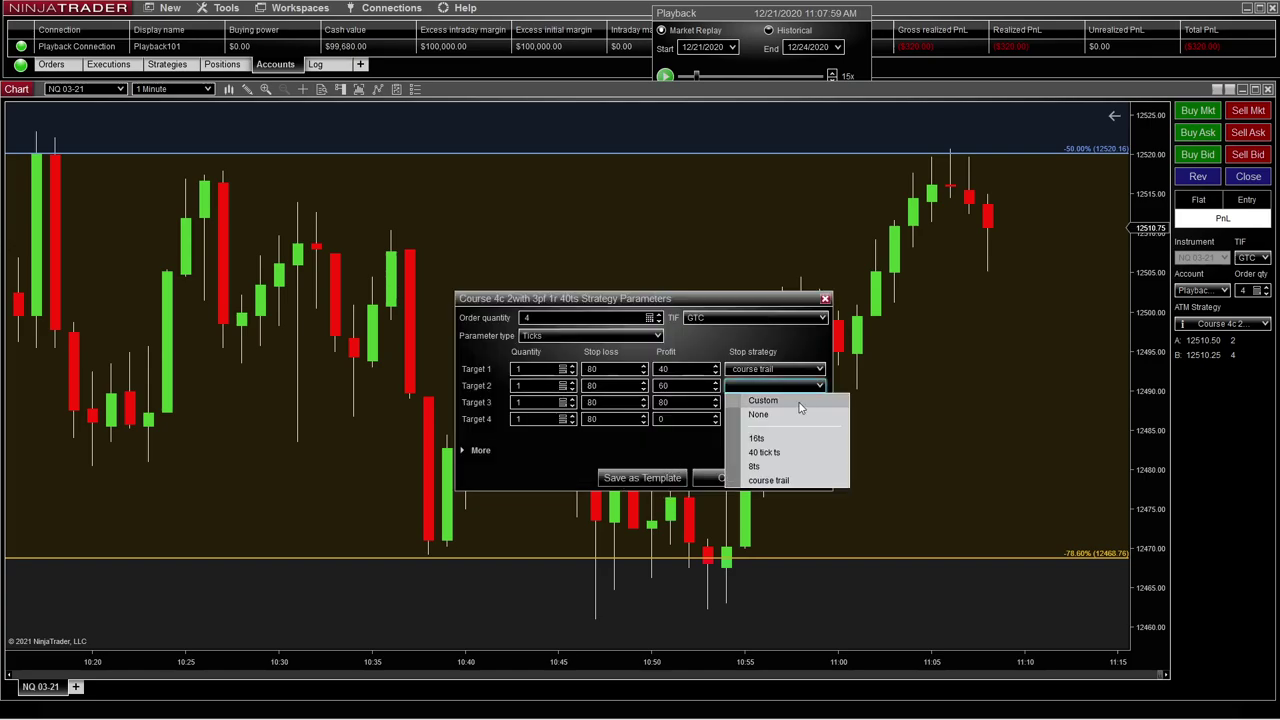
pyautogui.click(786, 479)
pyautogui.click(795, 410)
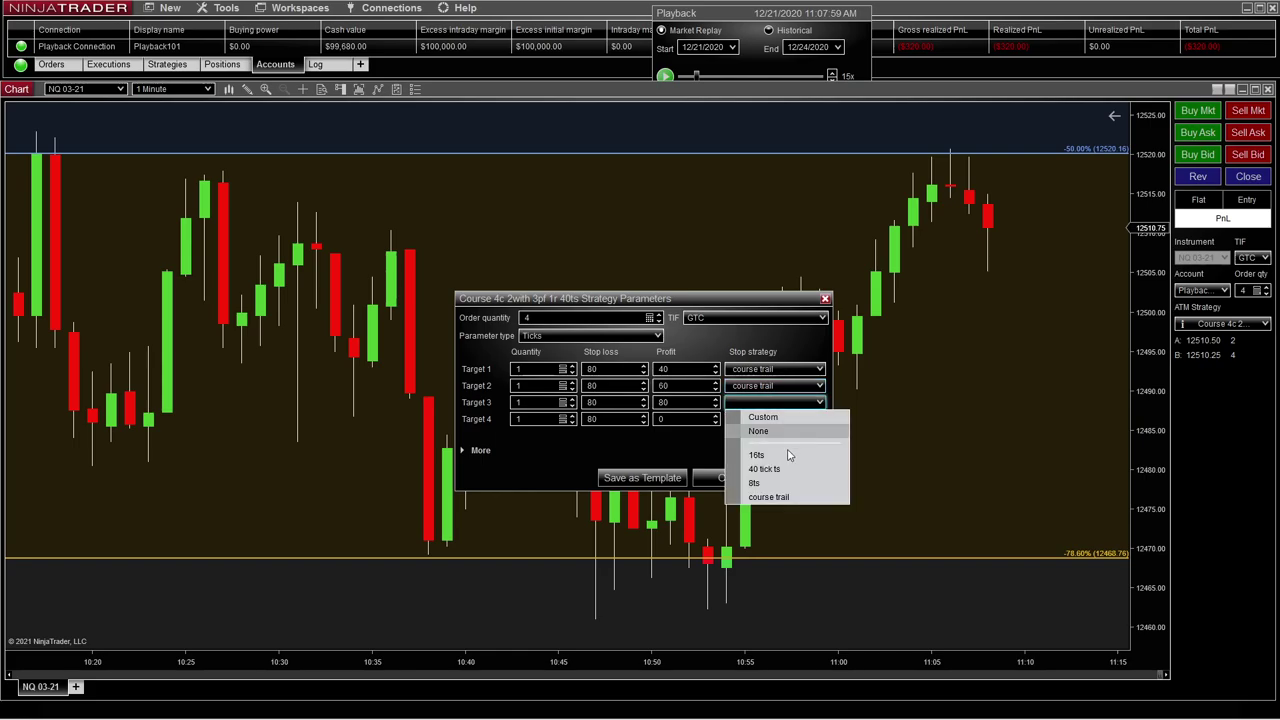
pyautogui.click(786, 497)
pyautogui.click(786, 420)
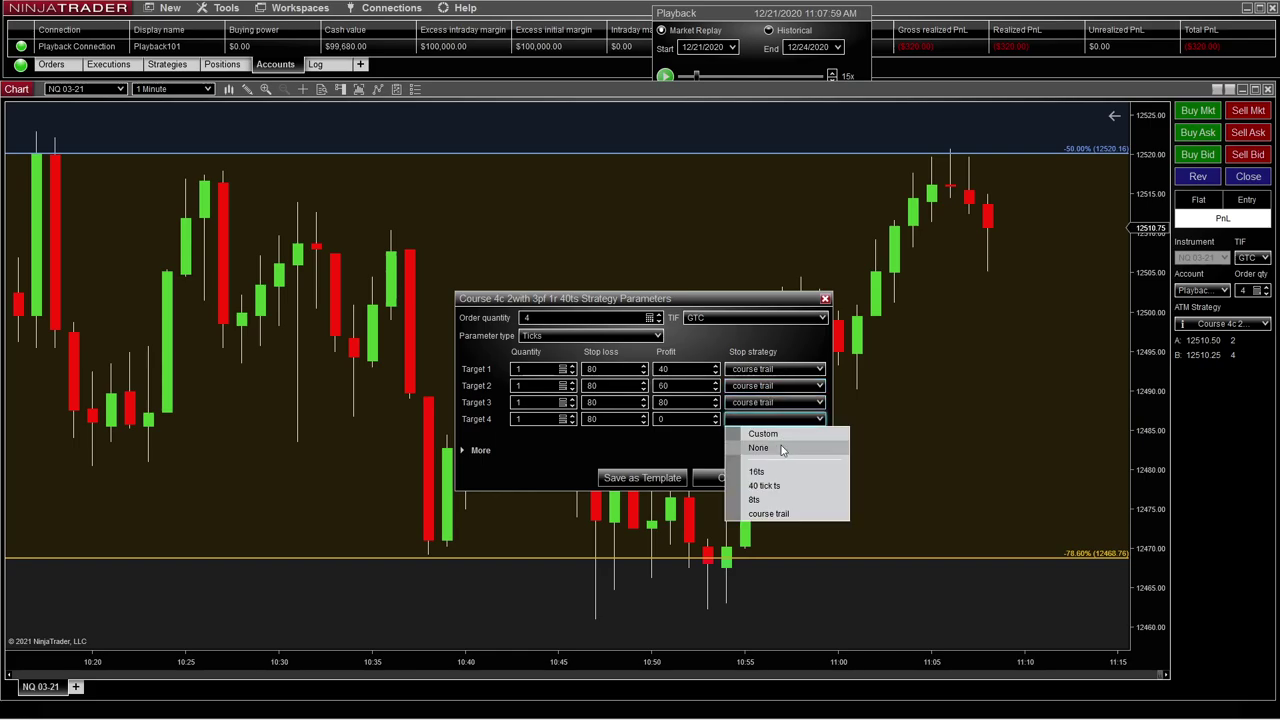
pyautogui.click(768, 512)
pyautogui.click(728, 479)
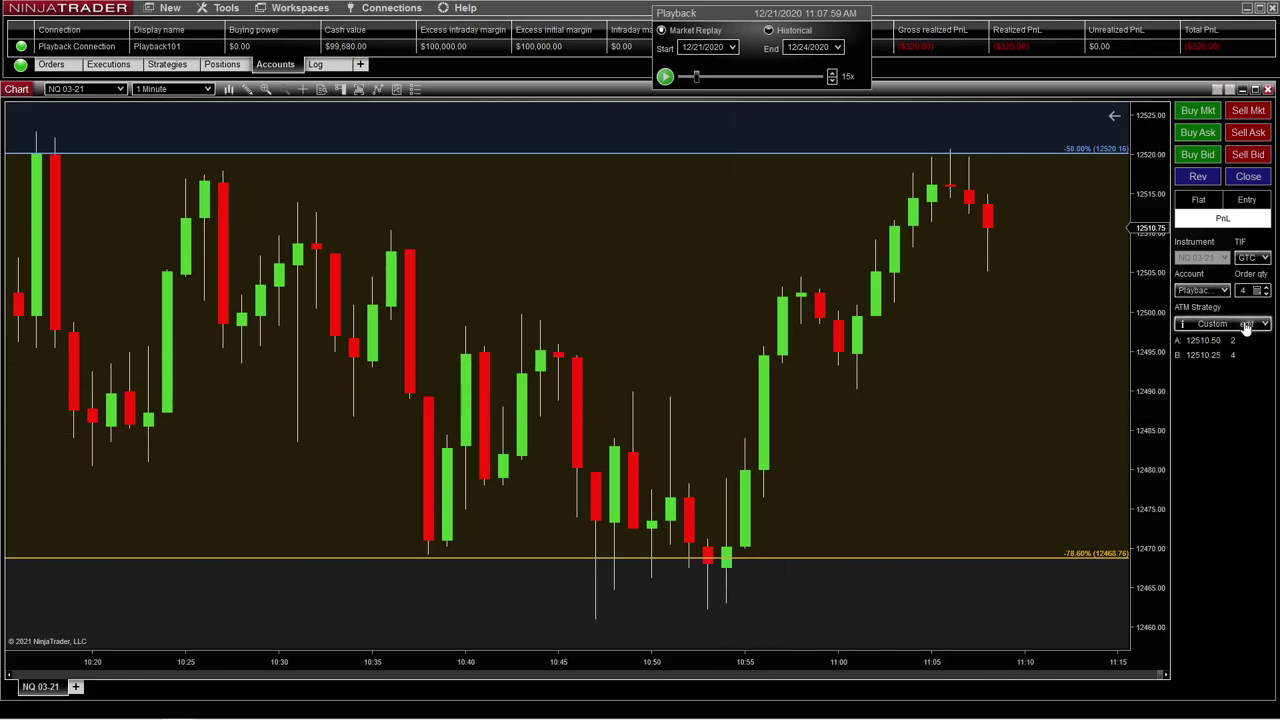
# Overwrite ATM template 'Course 4c 2with 3pf 1r 40ts' with the 80-tick version and select it
pyautogui.click(1246, 326)
pyautogui.click(645, 474)
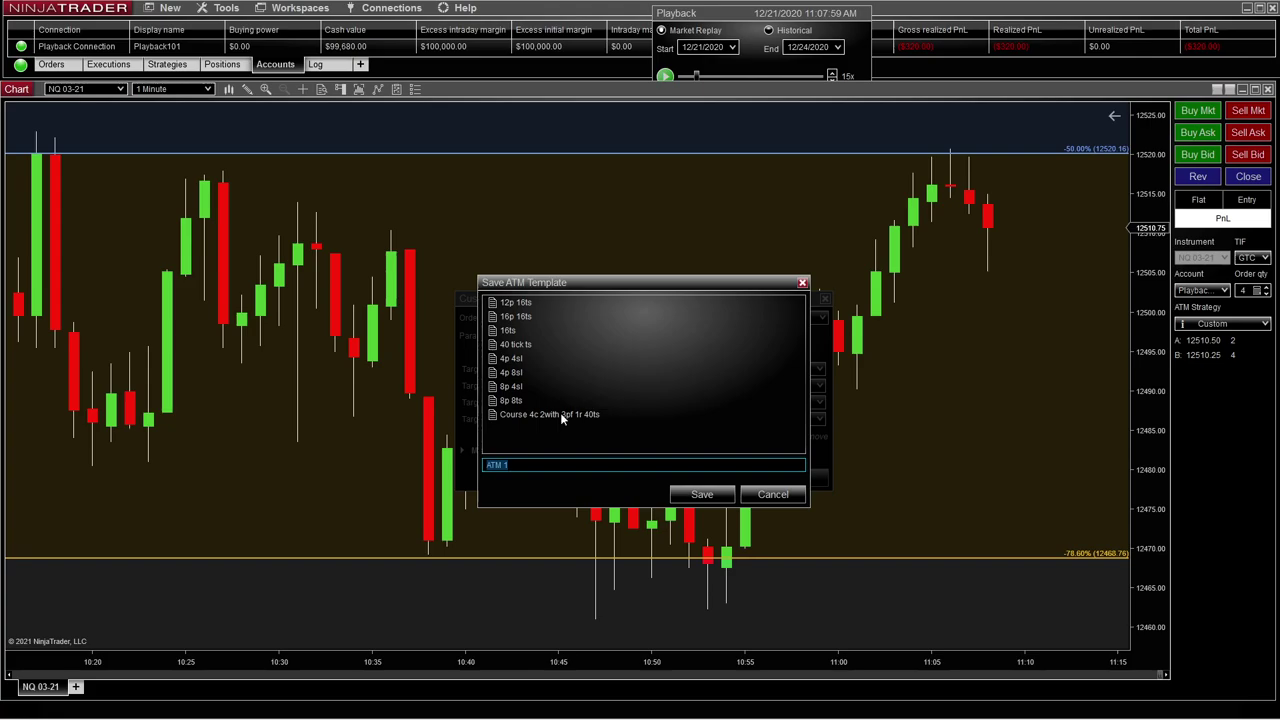
pyautogui.click(560, 418)
pyautogui.press('Return')
pyautogui.click(680, 416)
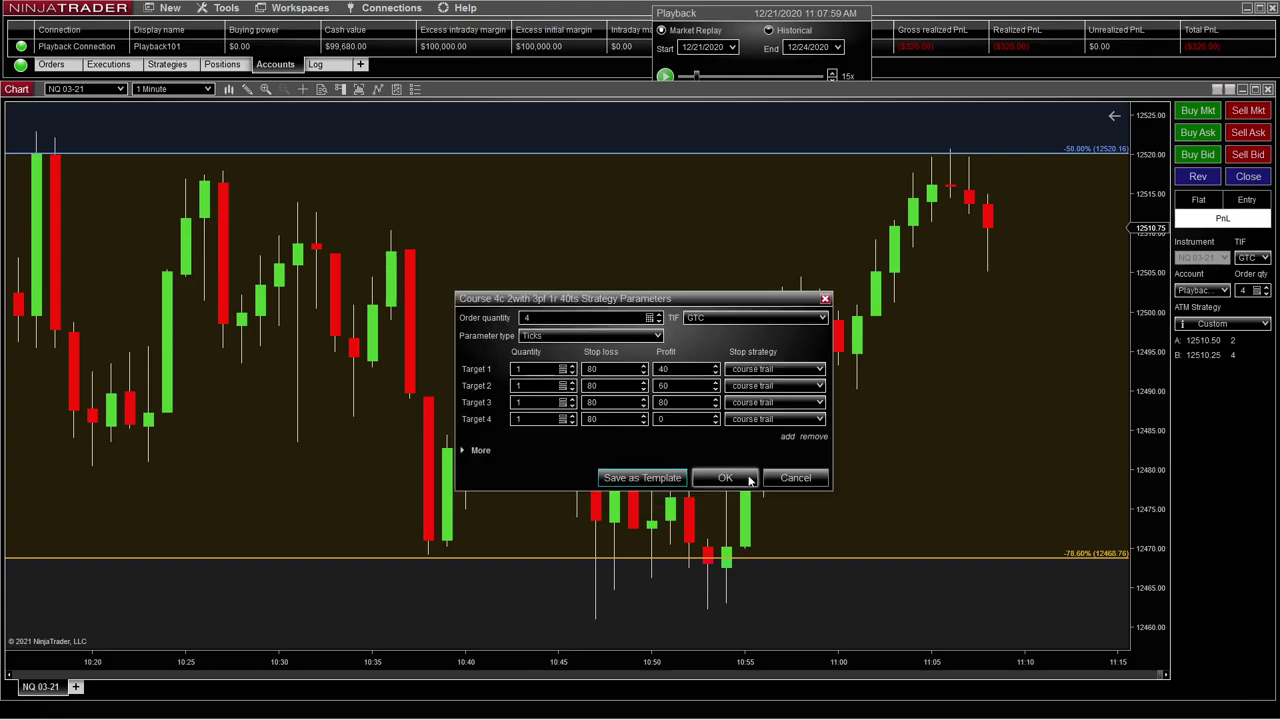
pyautogui.click(749, 481)
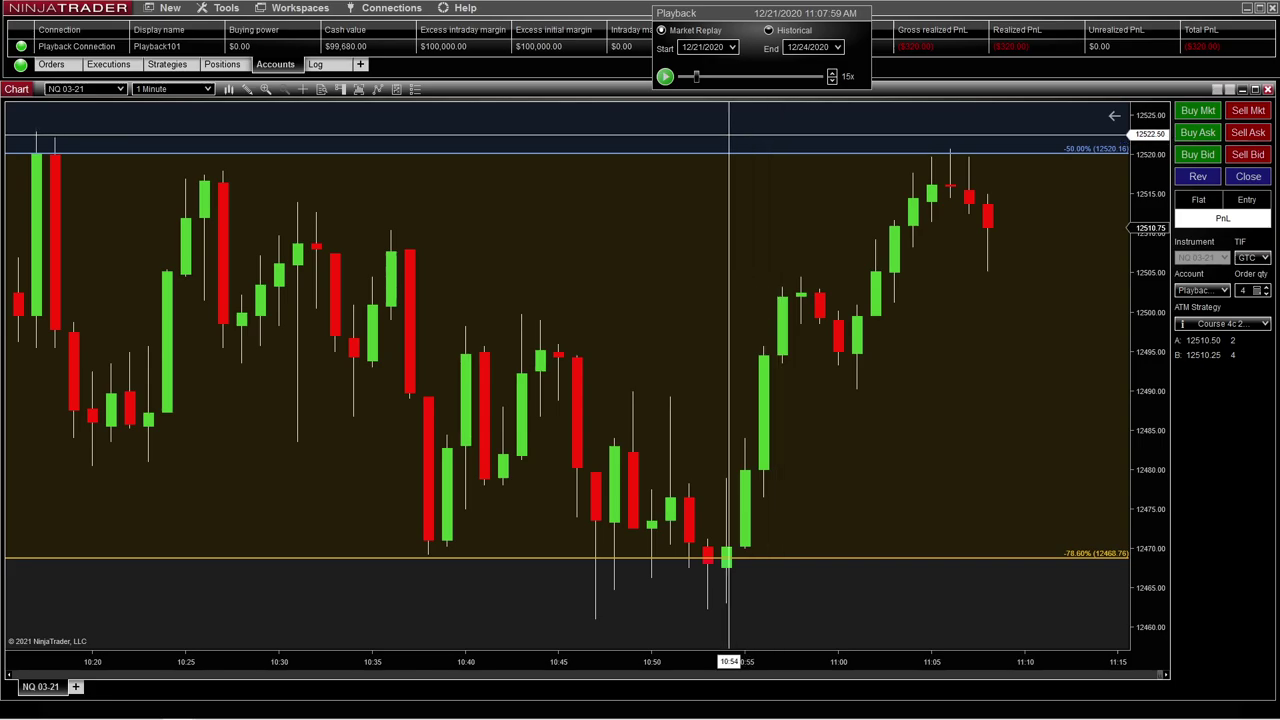
# Resume the replay, buy 4 NQ contracts at the bid, and reframe the chart to show the morning
pyautogui.click(664, 76)
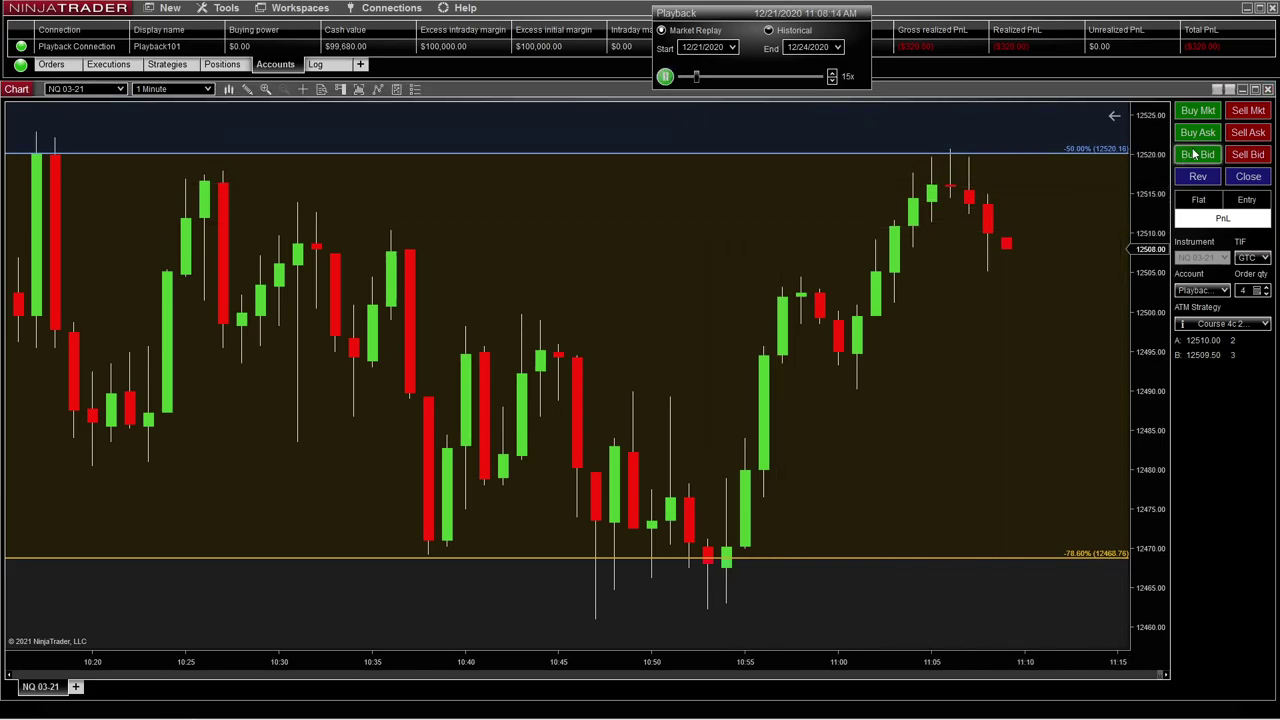
pyautogui.click(1200, 111)
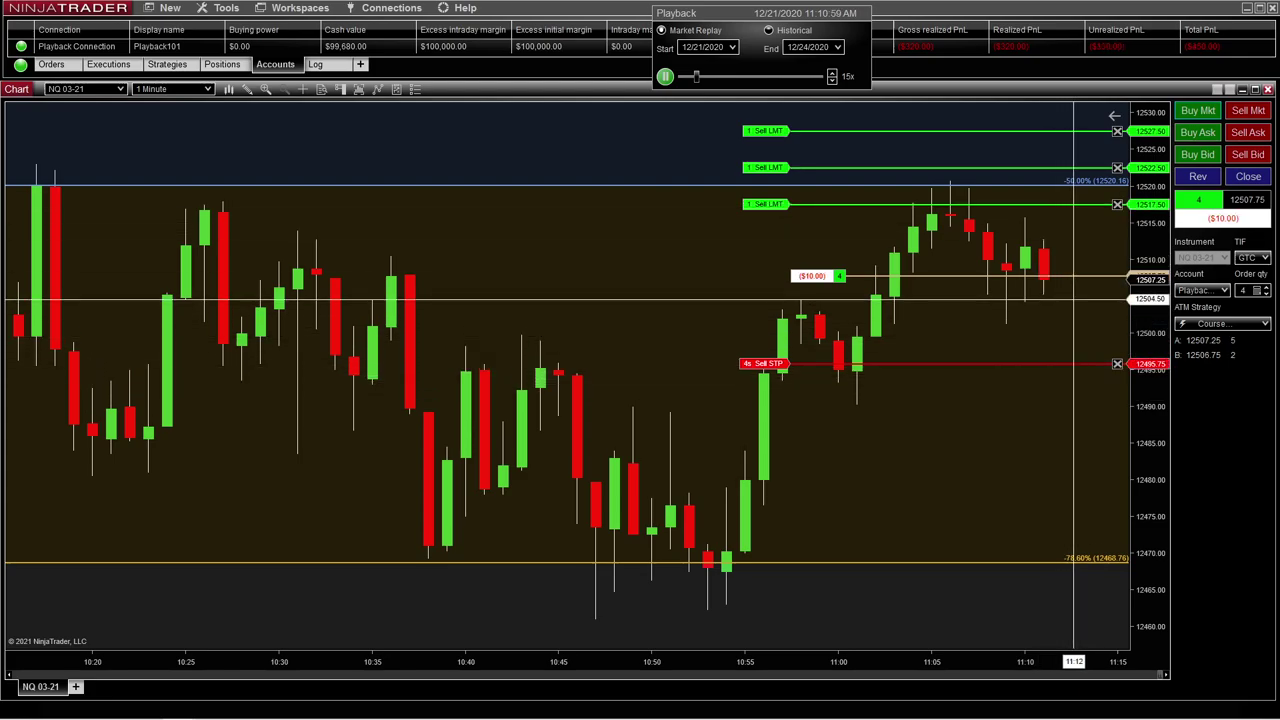
pyautogui.moveTo(1018, 495); pyautogui.dragTo(923, 506)
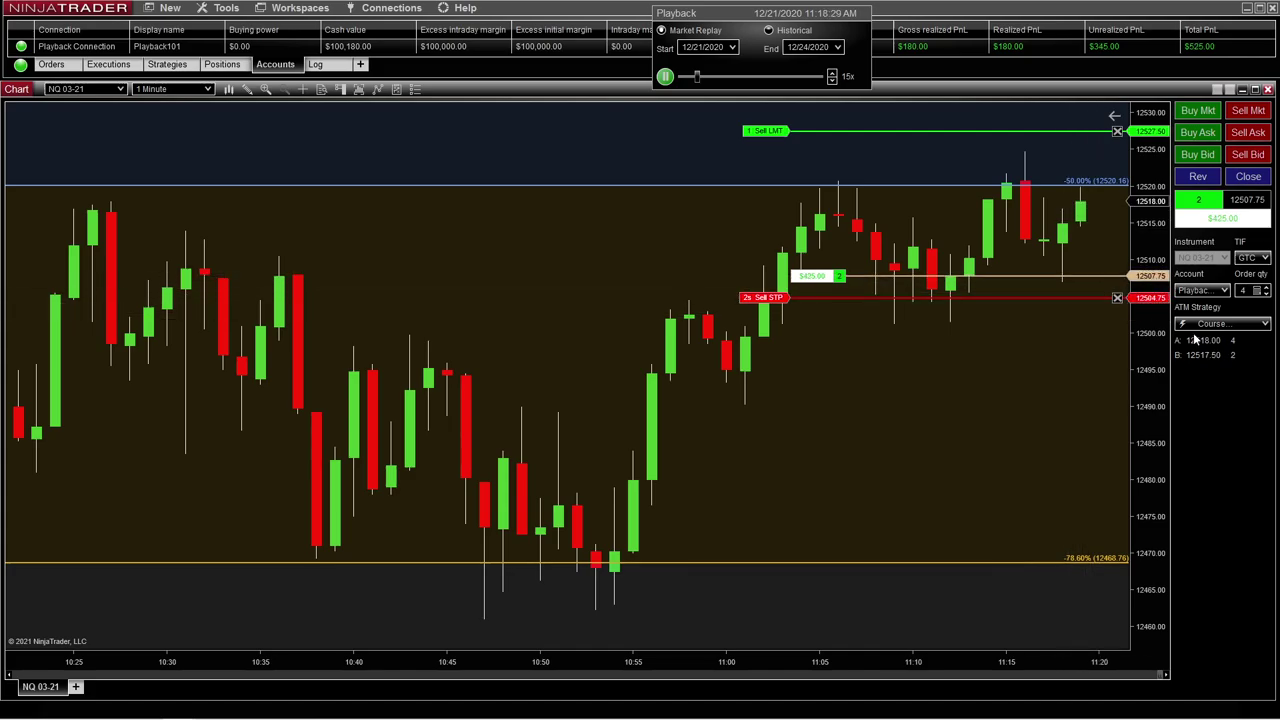
pyautogui.moveTo(1077, 380); pyautogui.dragTo(983, 383)
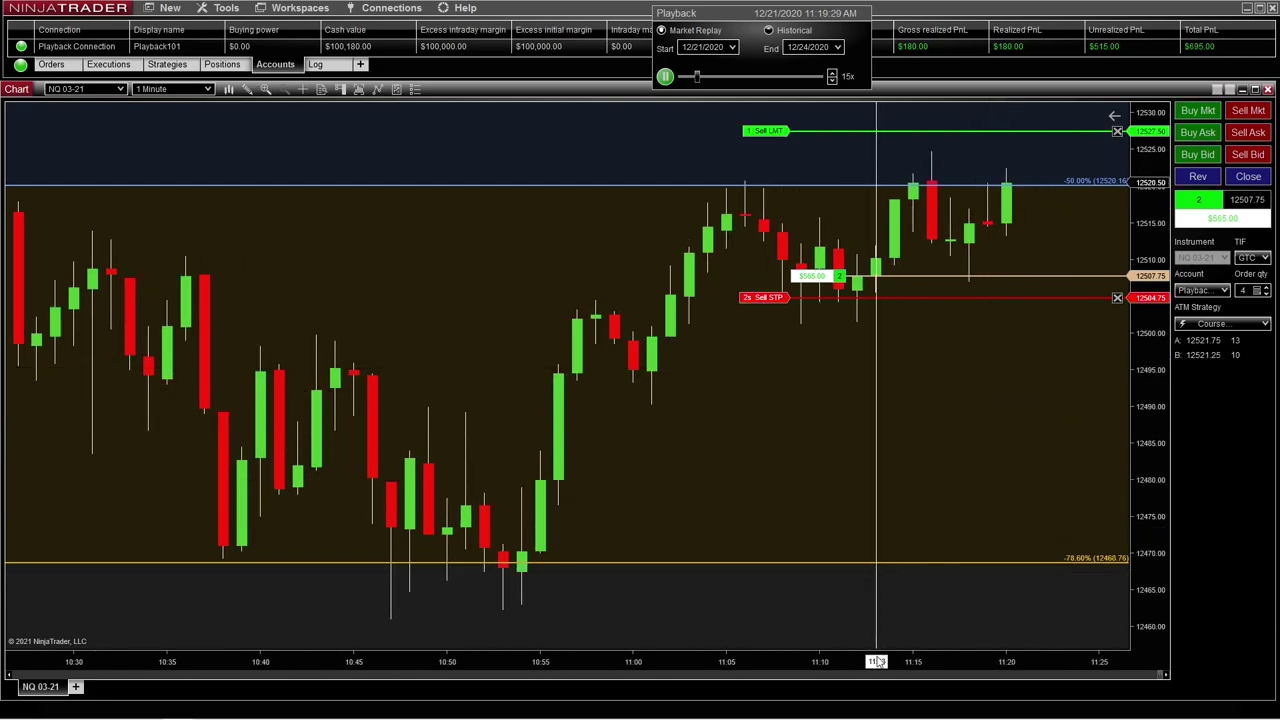
pyautogui.moveTo(905, 658); pyautogui.dragTo(994, 658)
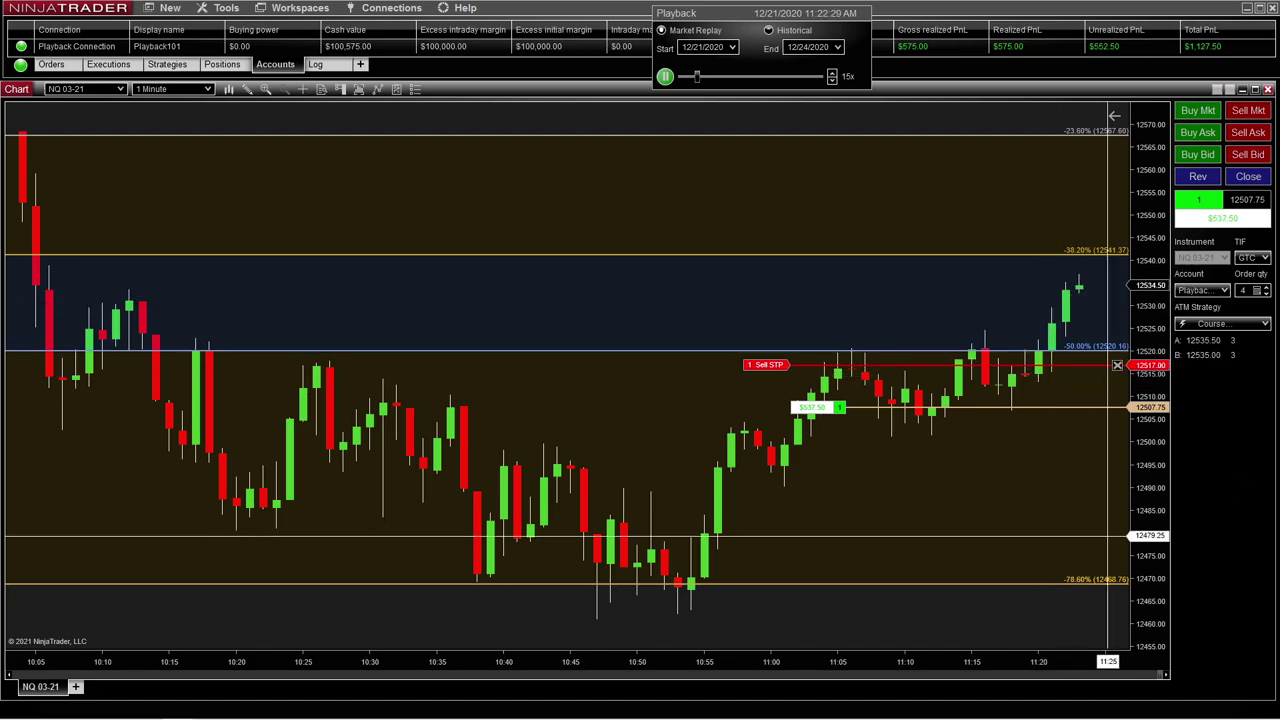
pyautogui.moveTo(1066, 536); pyautogui.dragTo(1000, 517)
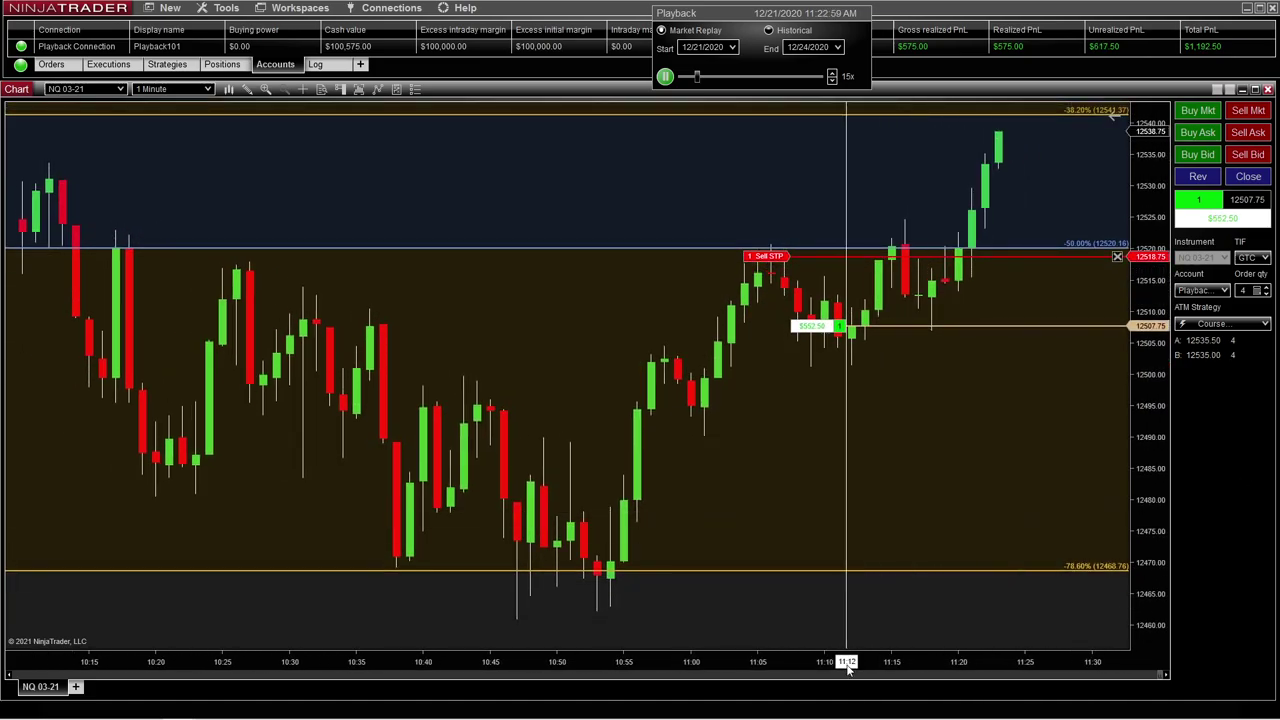
pyautogui.moveTo(846, 663); pyautogui.dragTo(920, 663)
pyautogui.moveTo(1046, 663); pyautogui.dragTo(950, 568)
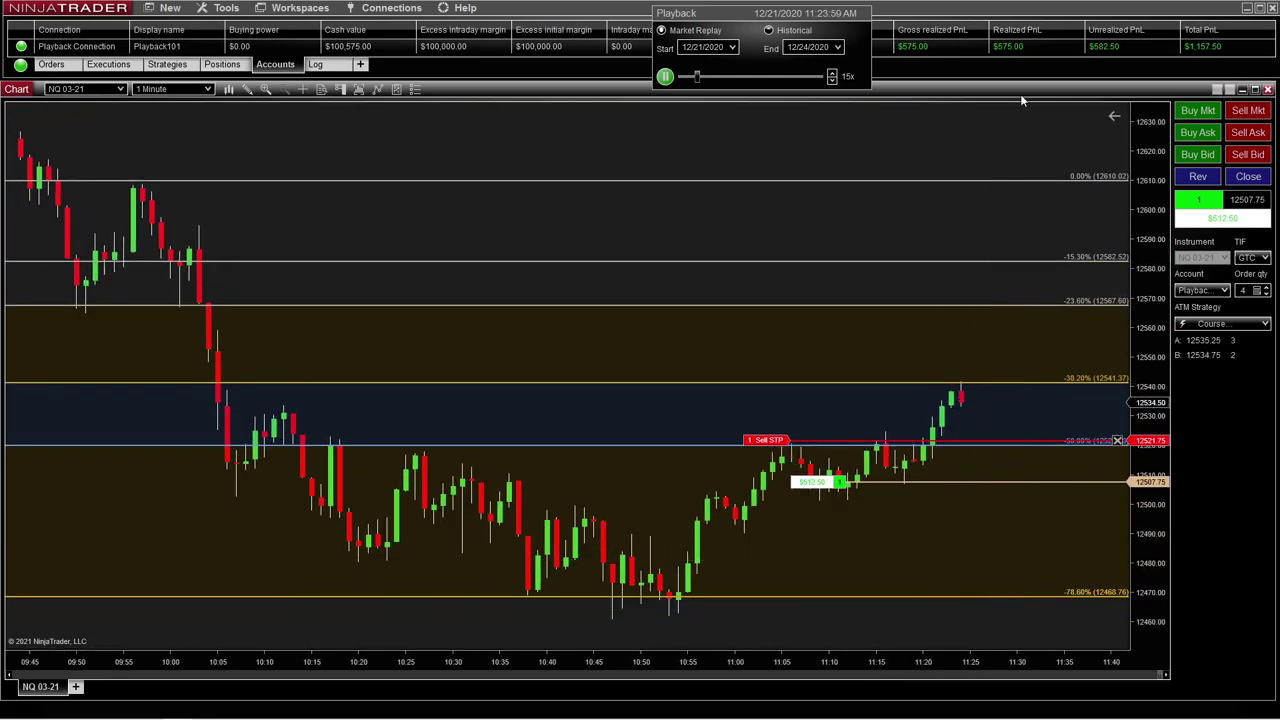
# Raise the replay speed to 50x and keep chart room until the trailing stop fills
pyautogui.click(831, 73)
pyautogui.click(831, 74)
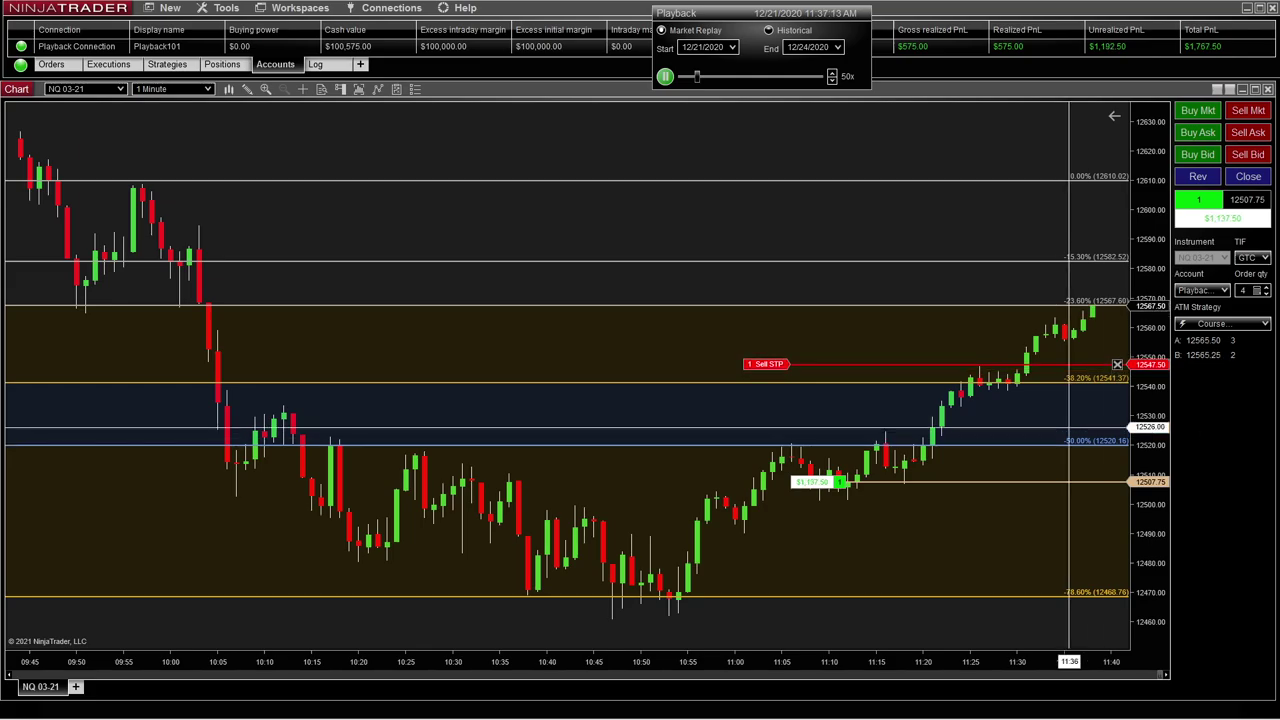
pyautogui.moveTo(1057, 430); pyautogui.dragTo(957, 424)
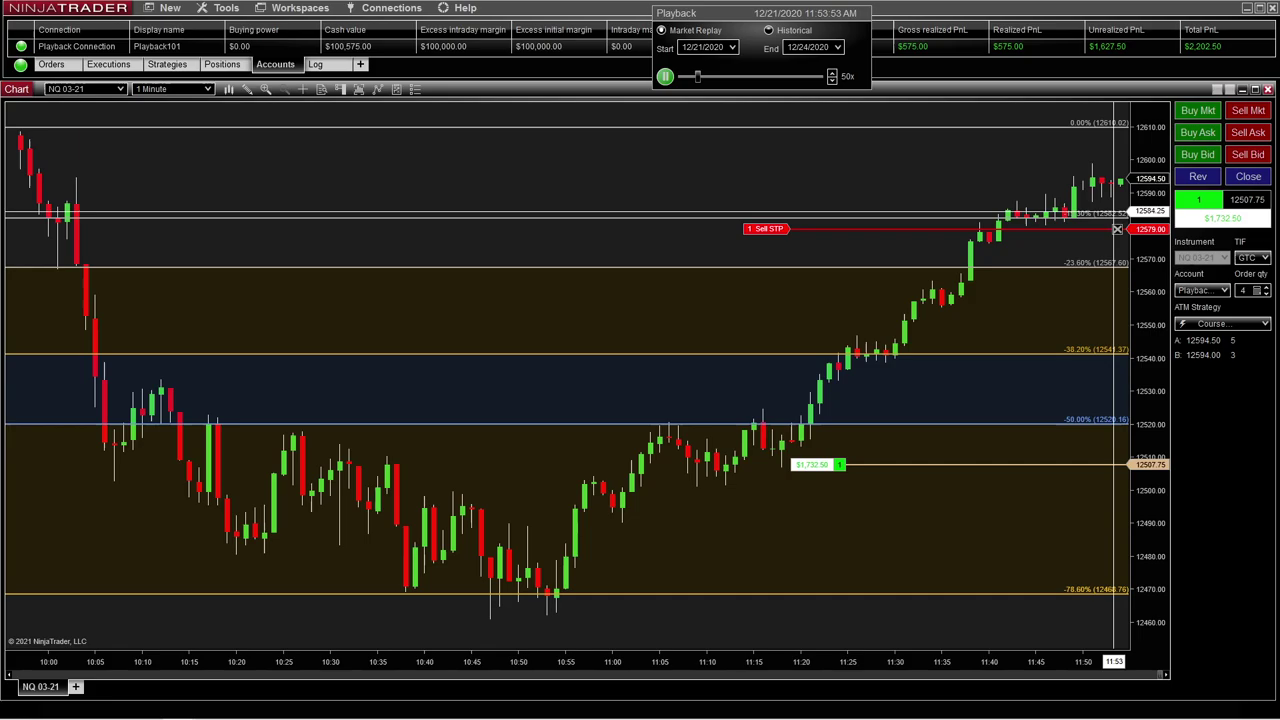
pyautogui.moveTo(1066, 320); pyautogui.dragTo(894, 334)
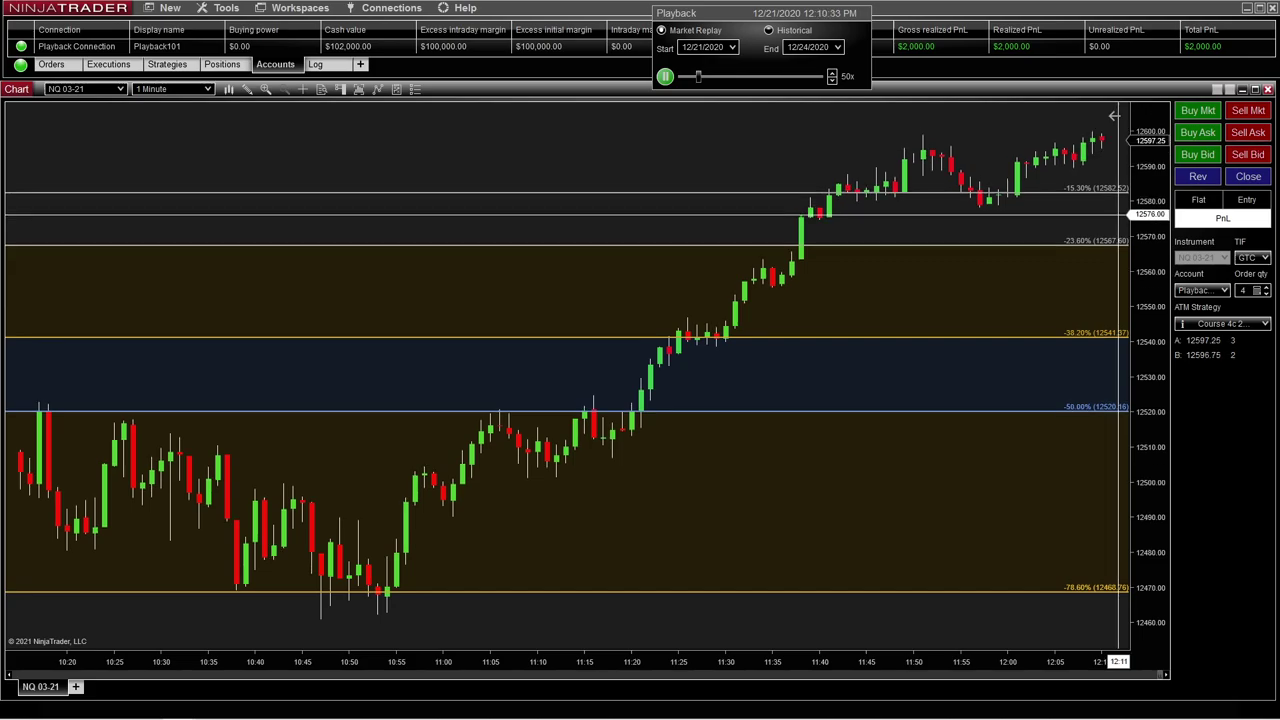
# Set the Custom ATM order quantity to 10 with target quantities 5, 2, 2 and 1
pyautogui.click(1246, 325)
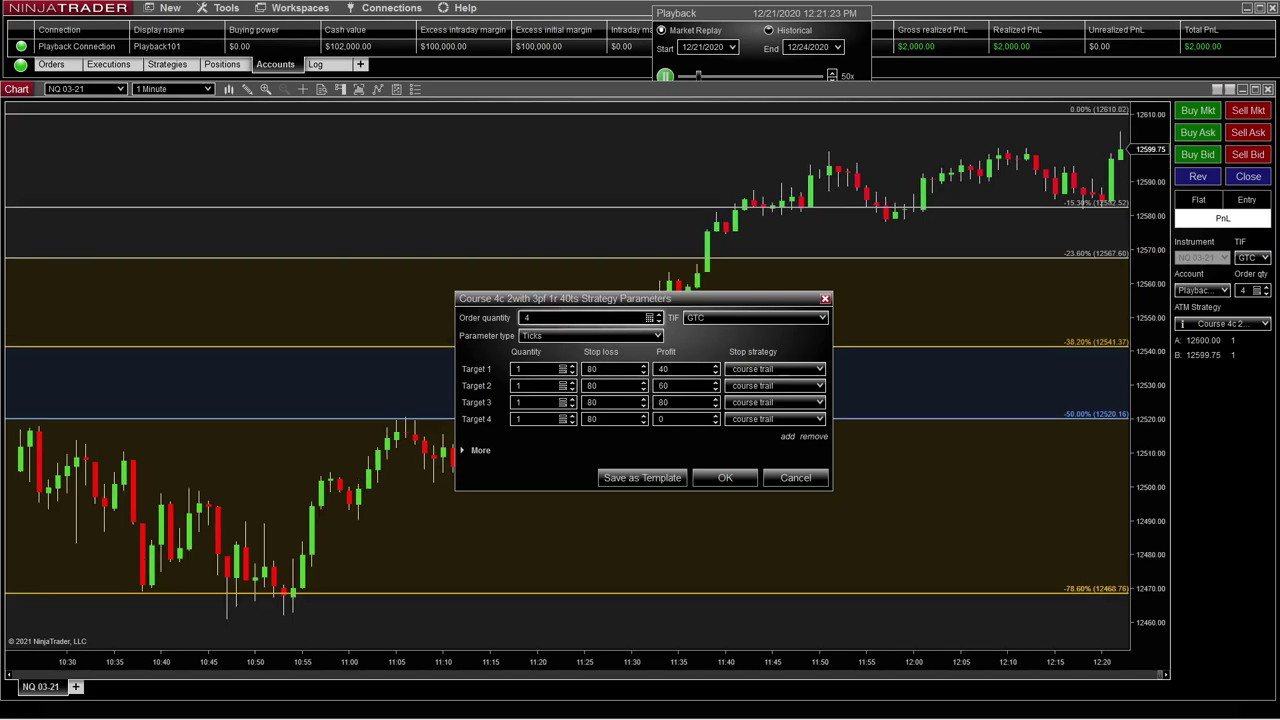
pyautogui.write('10')
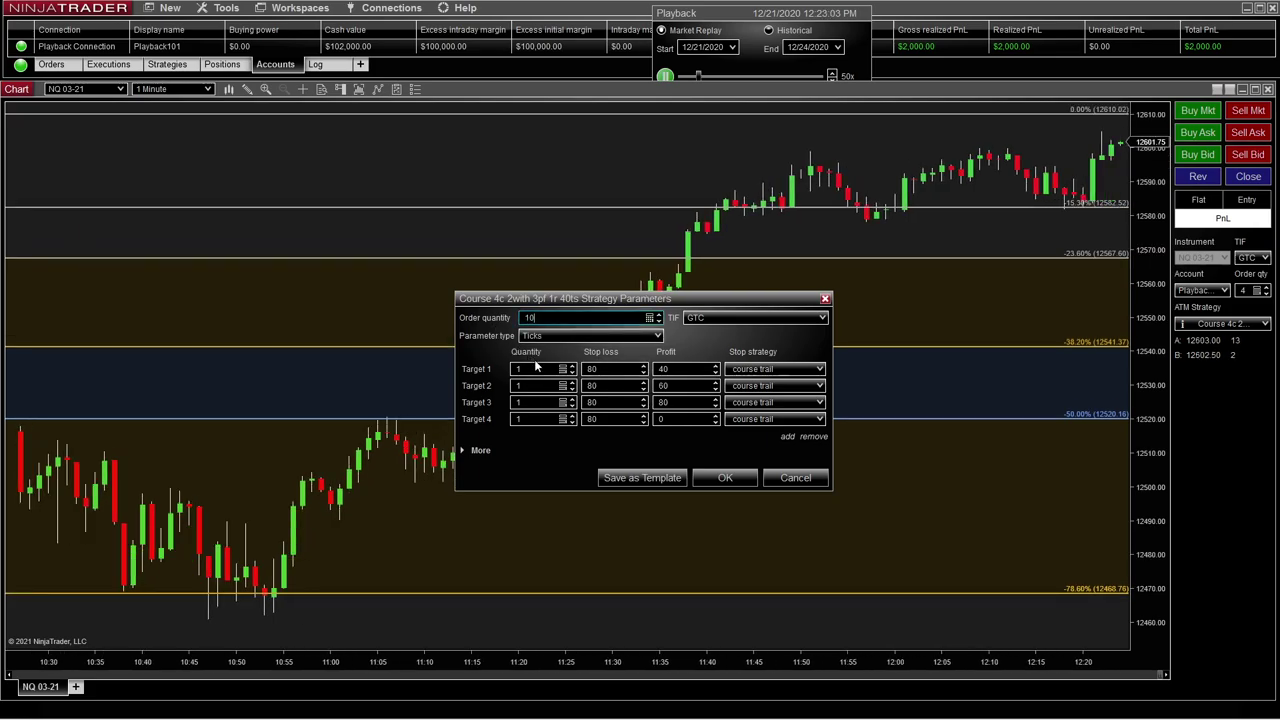
pyautogui.click(518, 369)
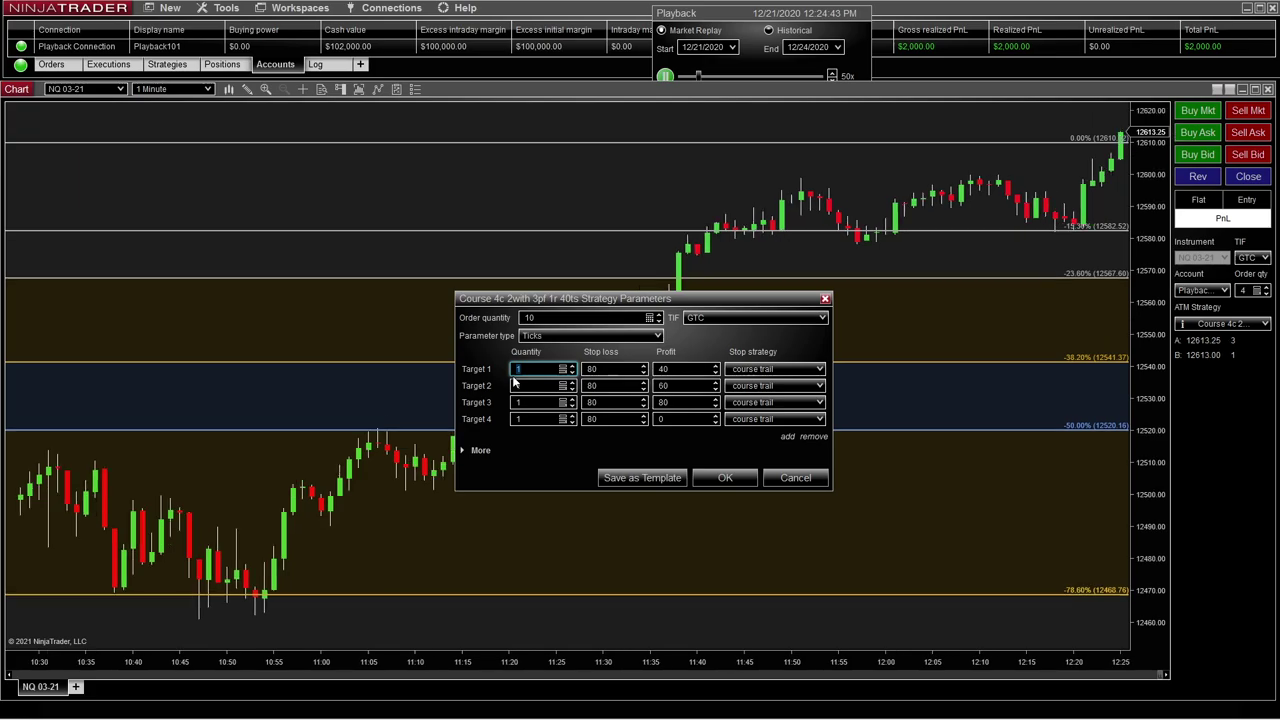
pyautogui.click(518, 385)
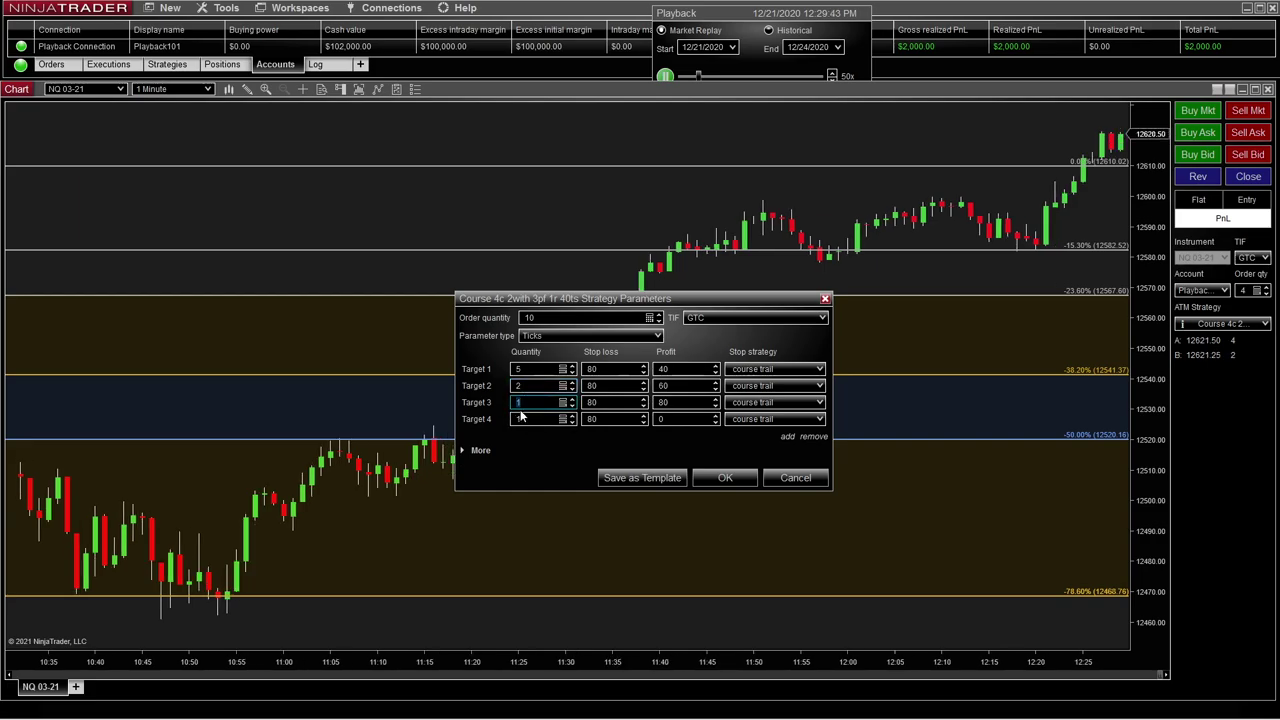
pyautogui.write('2')
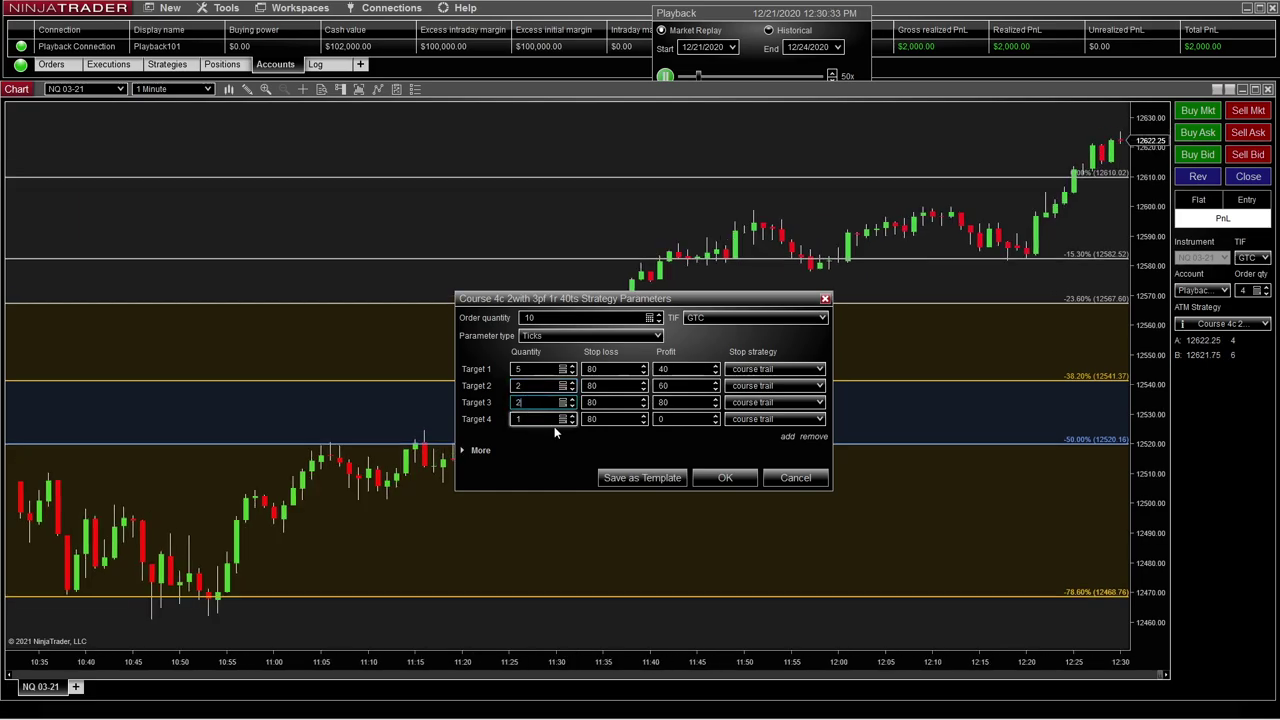
pyautogui.click(725, 479)
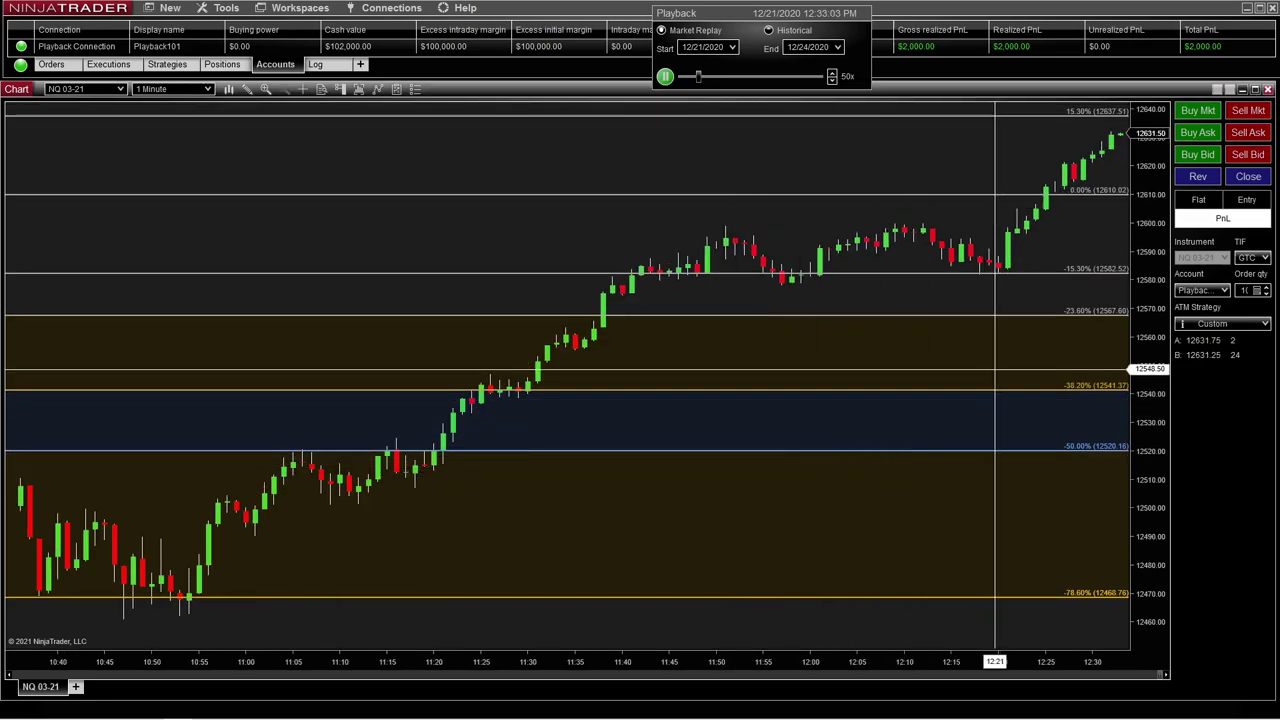
# Go long 10 contracts at market with the Custom ATM strategy
pyautogui.click(1210, 112)
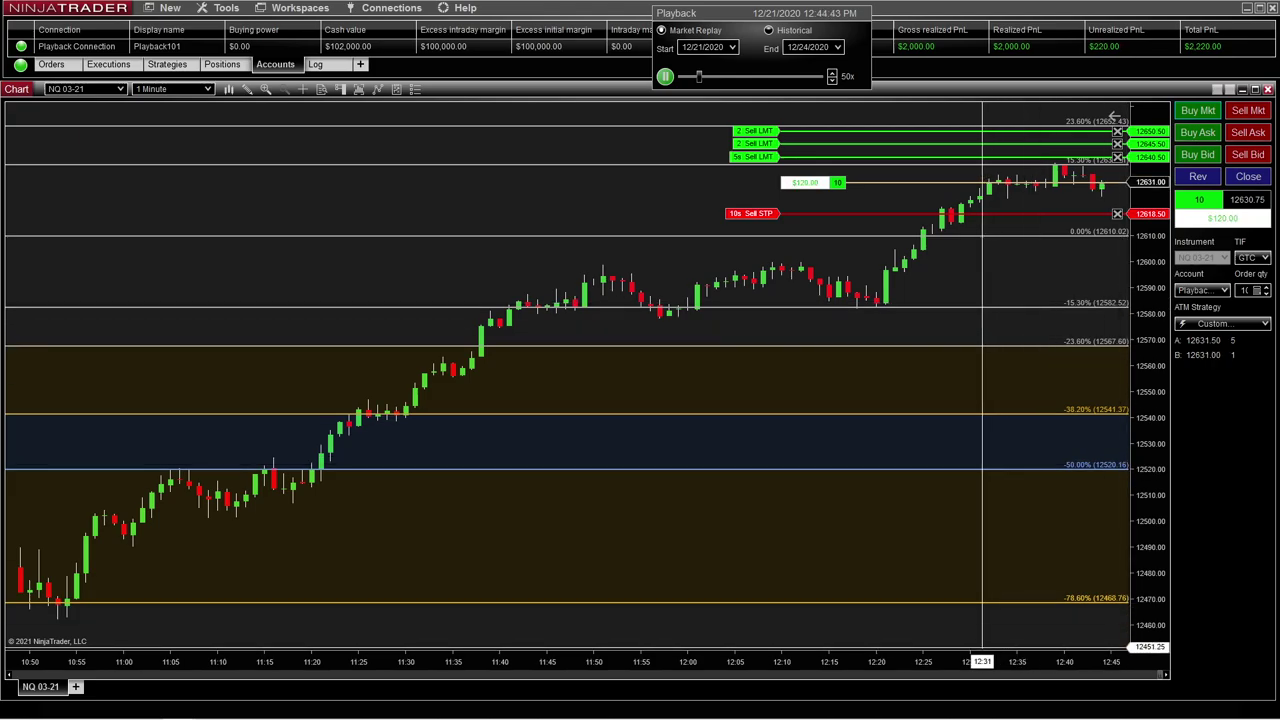
pyautogui.moveTo(977, 661); pyautogui.dragTo(571, 663)
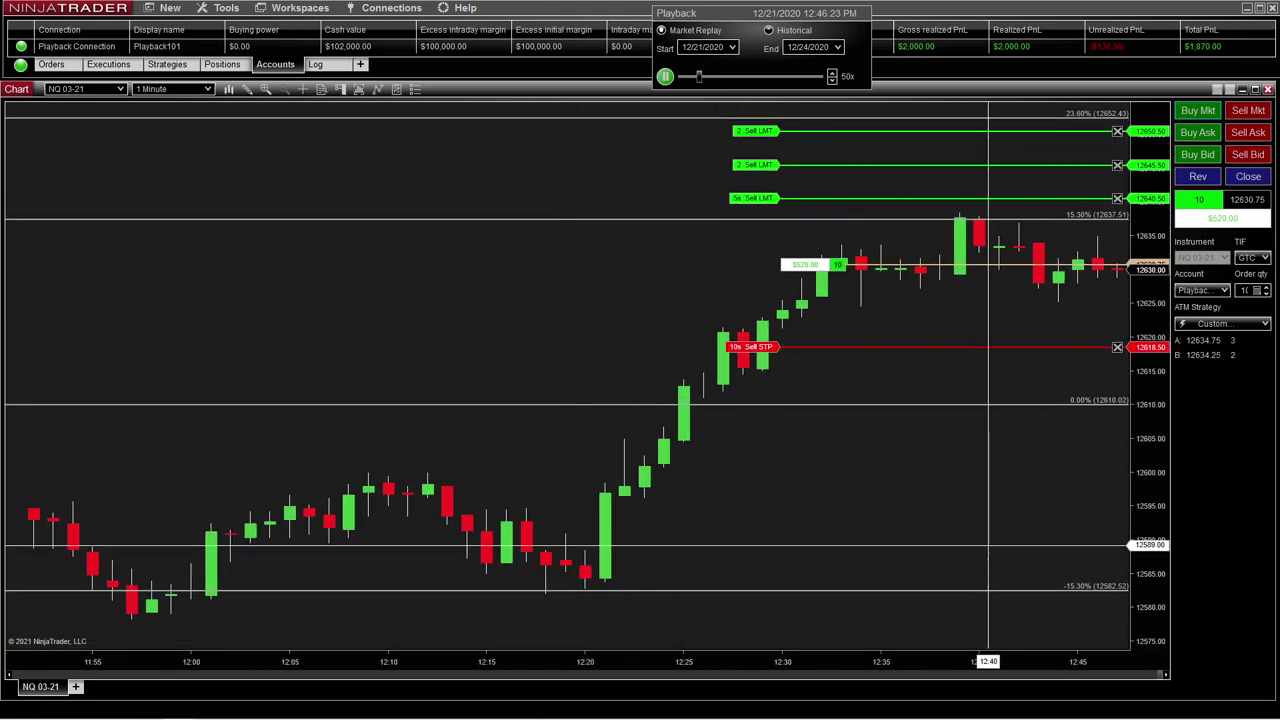
pyautogui.moveTo(955, 635); pyautogui.dragTo(818, 523)
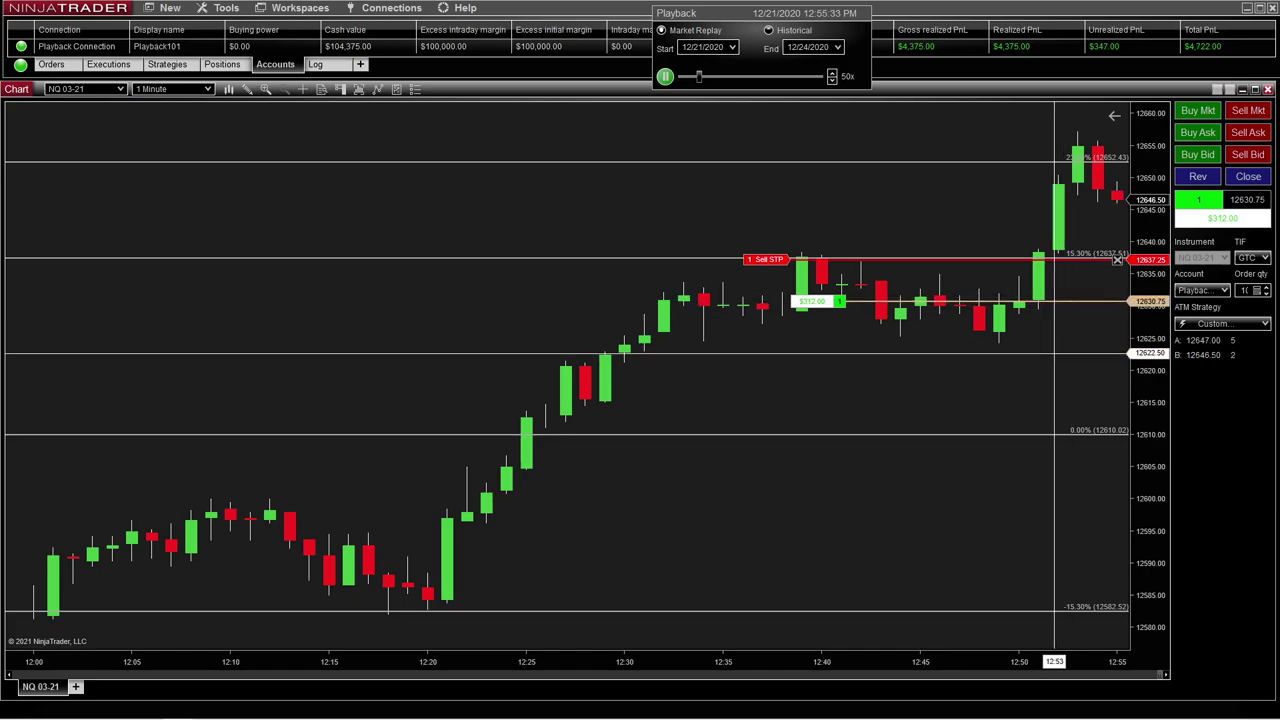
# Flatten the remaining open contract and pause the market replay
pyautogui.moveTo(1060, 349); pyautogui.dragTo(857, 367)
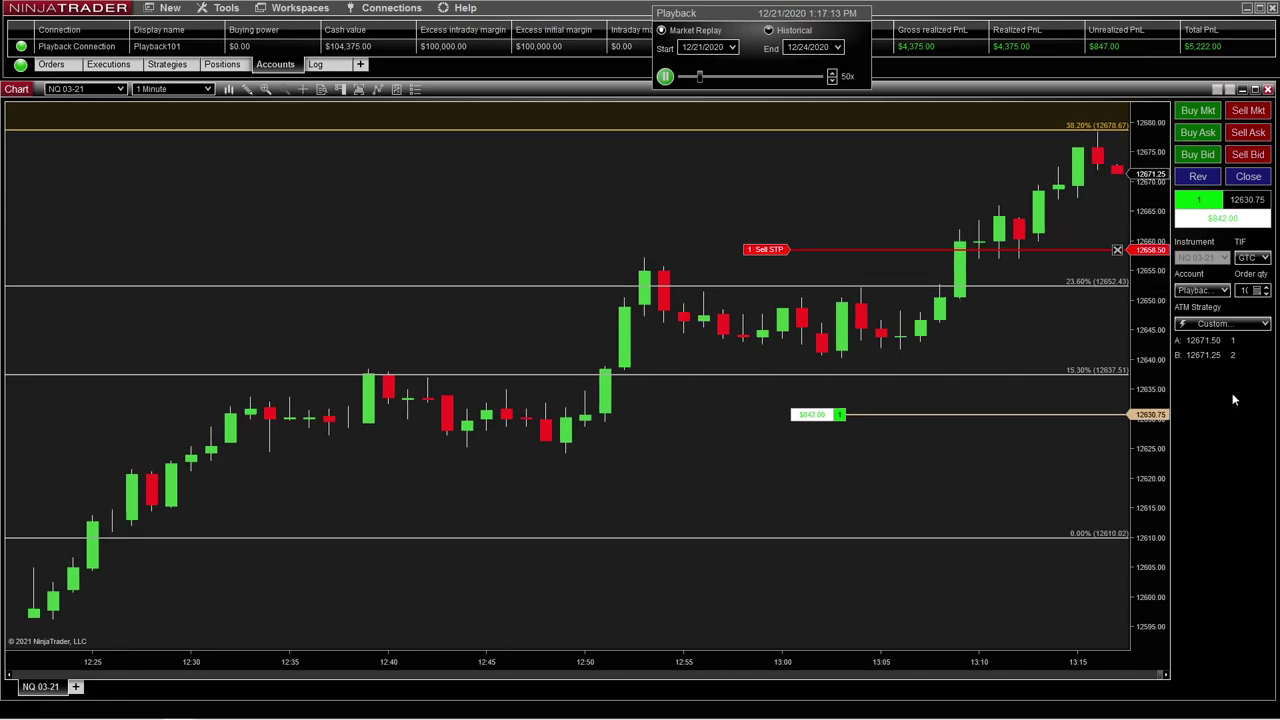
pyautogui.click(1249, 176)
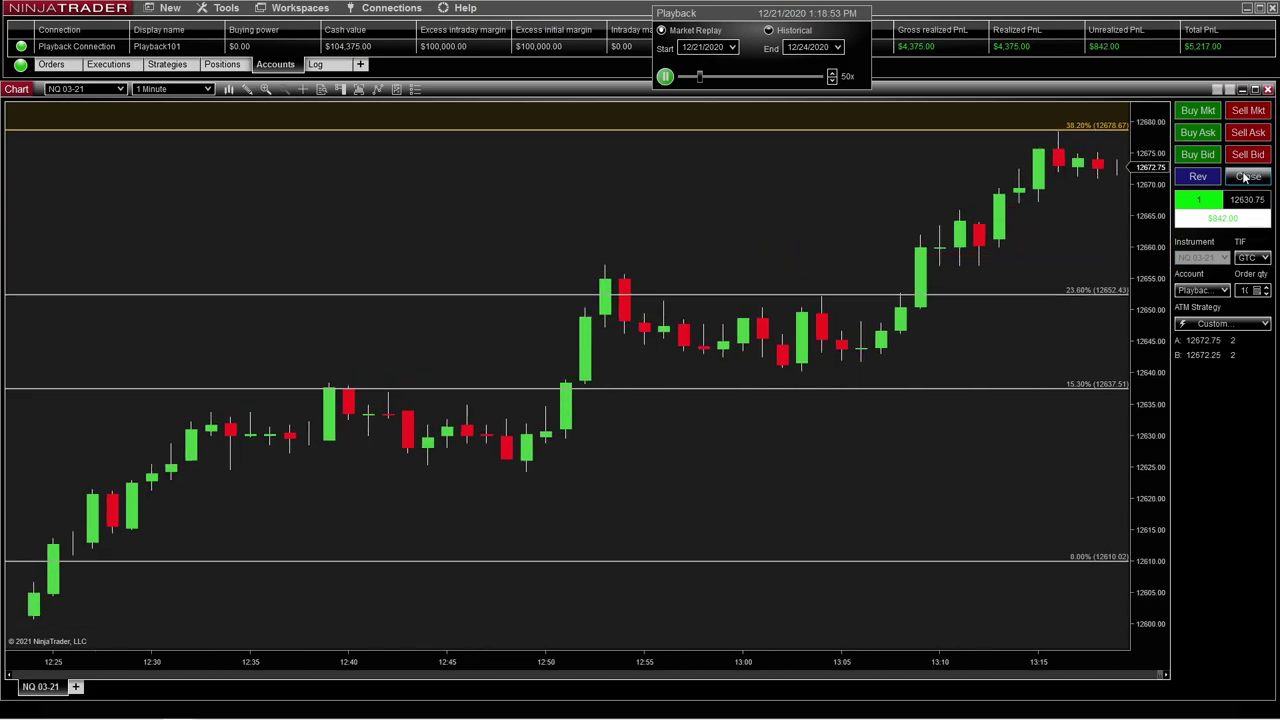
pyautogui.click(666, 76)
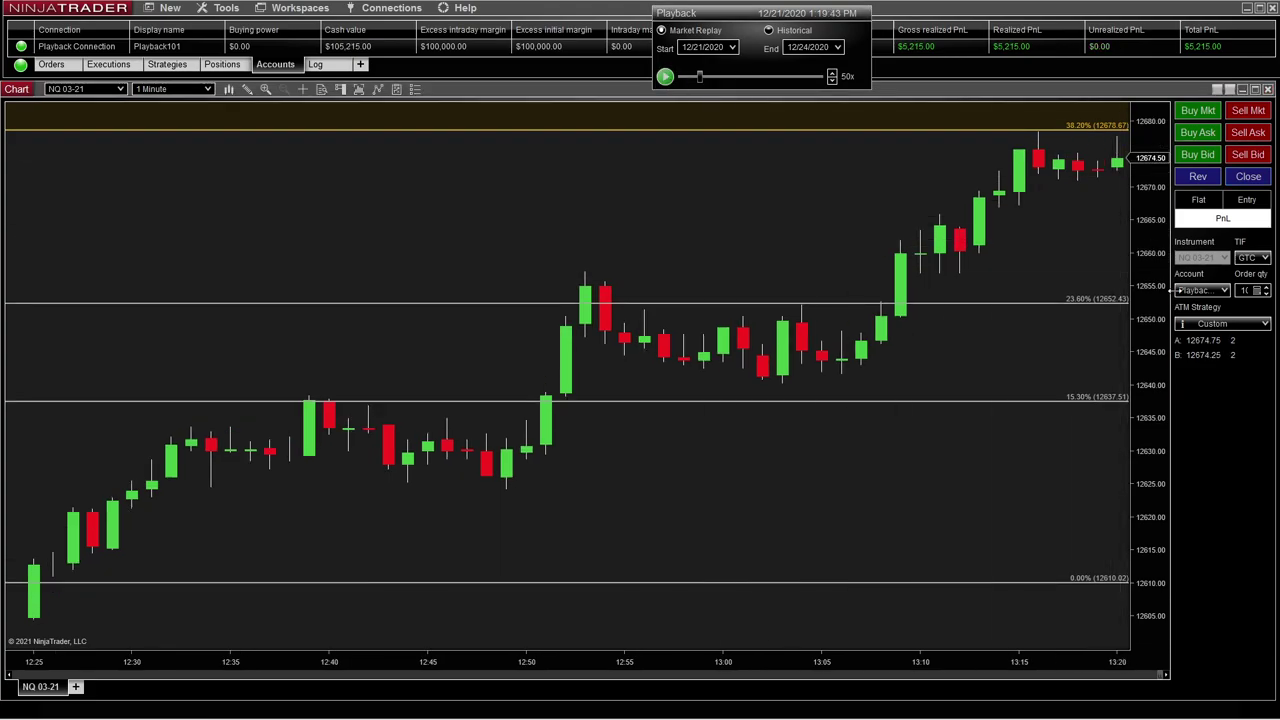
# Change the Custom strategy's order quantity to 20, with targets of 10, 3, 2 and 5 contracts
pyautogui.click(1233, 326)
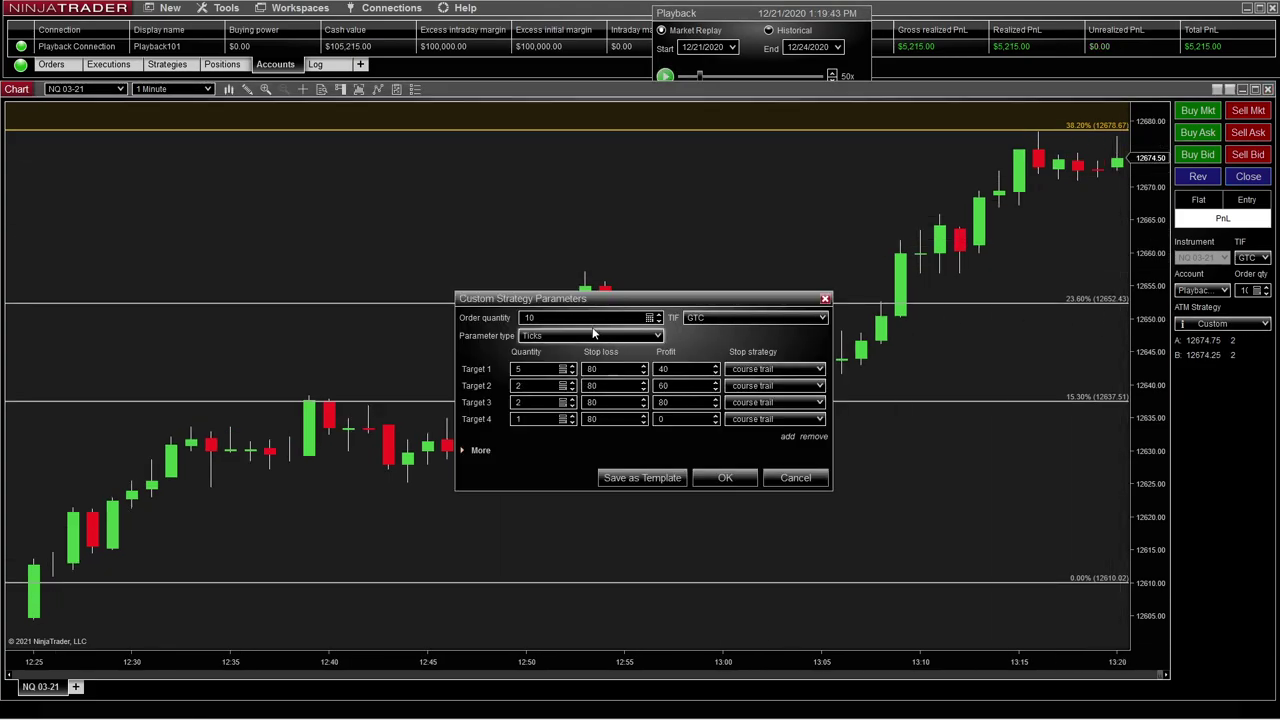
pyautogui.doubleClick(521, 318)
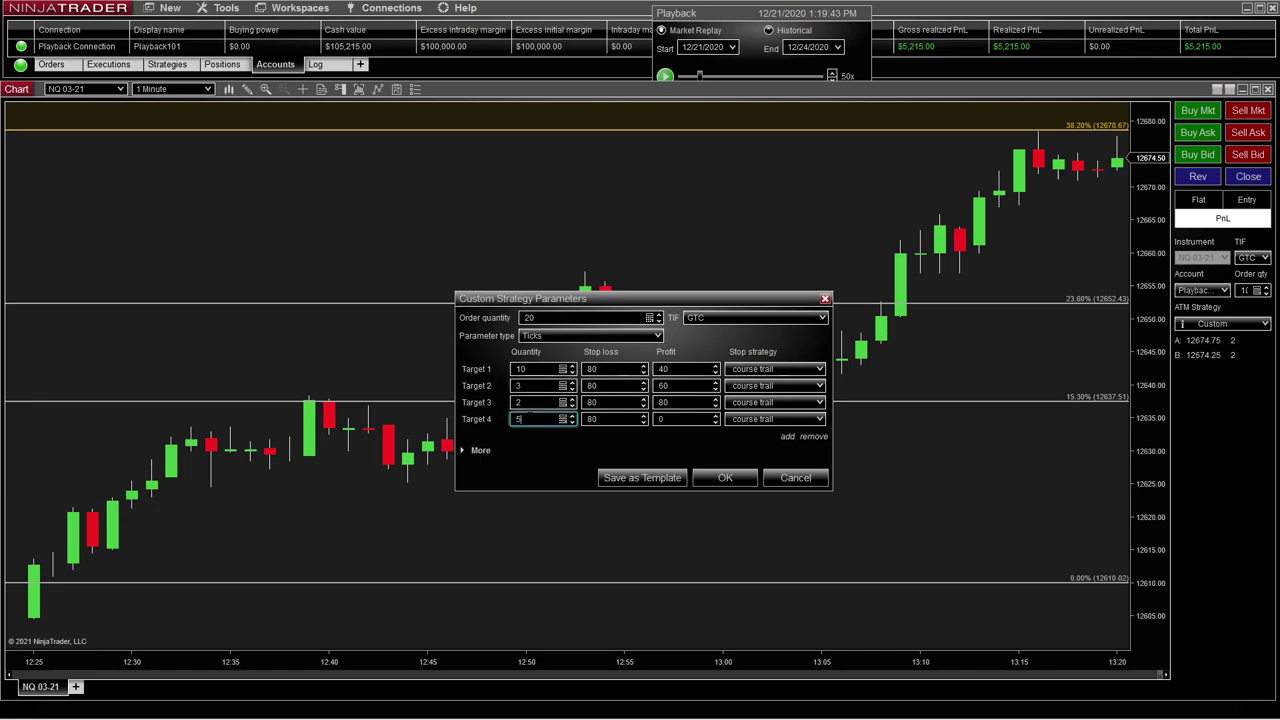
pyautogui.click(722, 478)
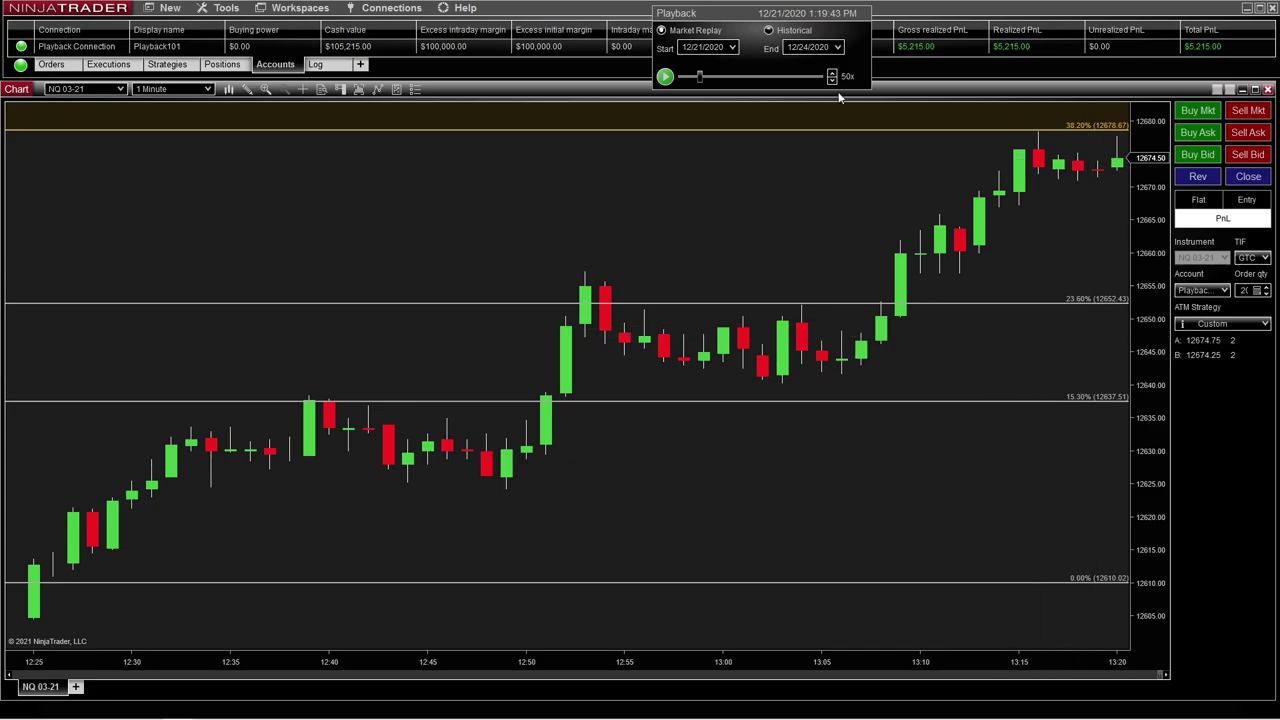
# Resume the replay, buy 20 contracts at market with the Custom strategy, then pause
pyautogui.click(665, 77)
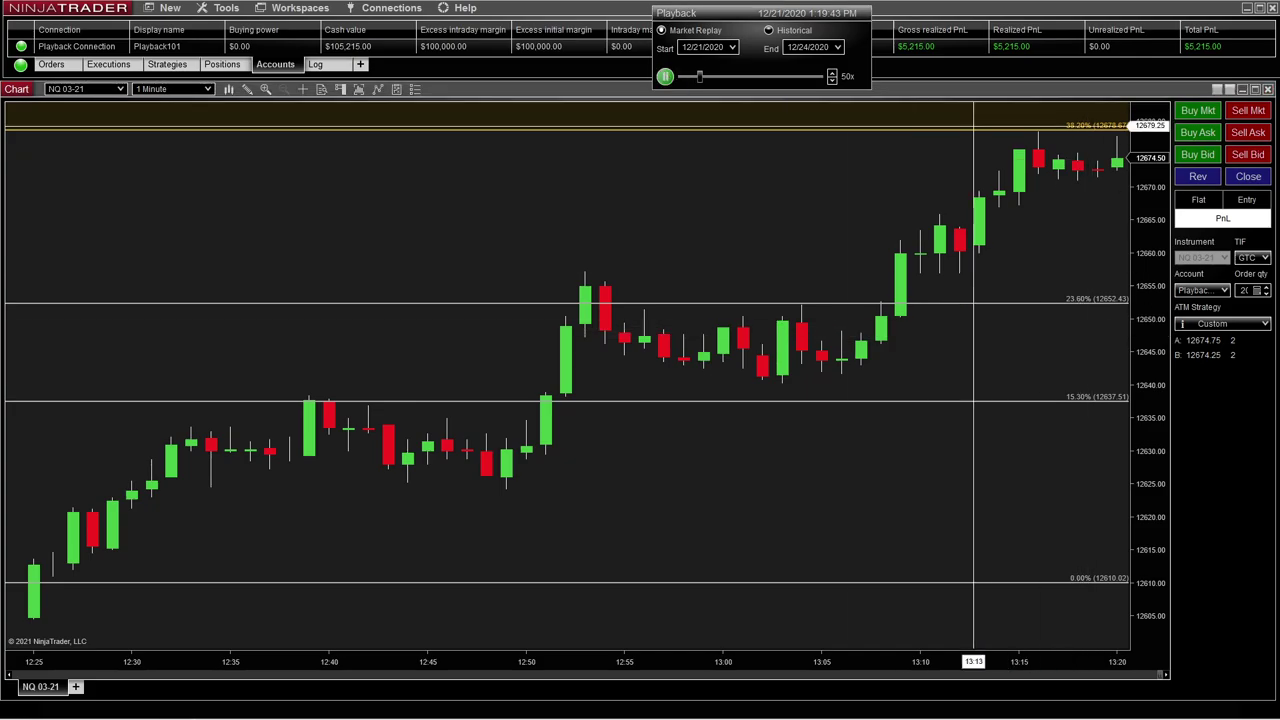
pyautogui.click(1209, 116)
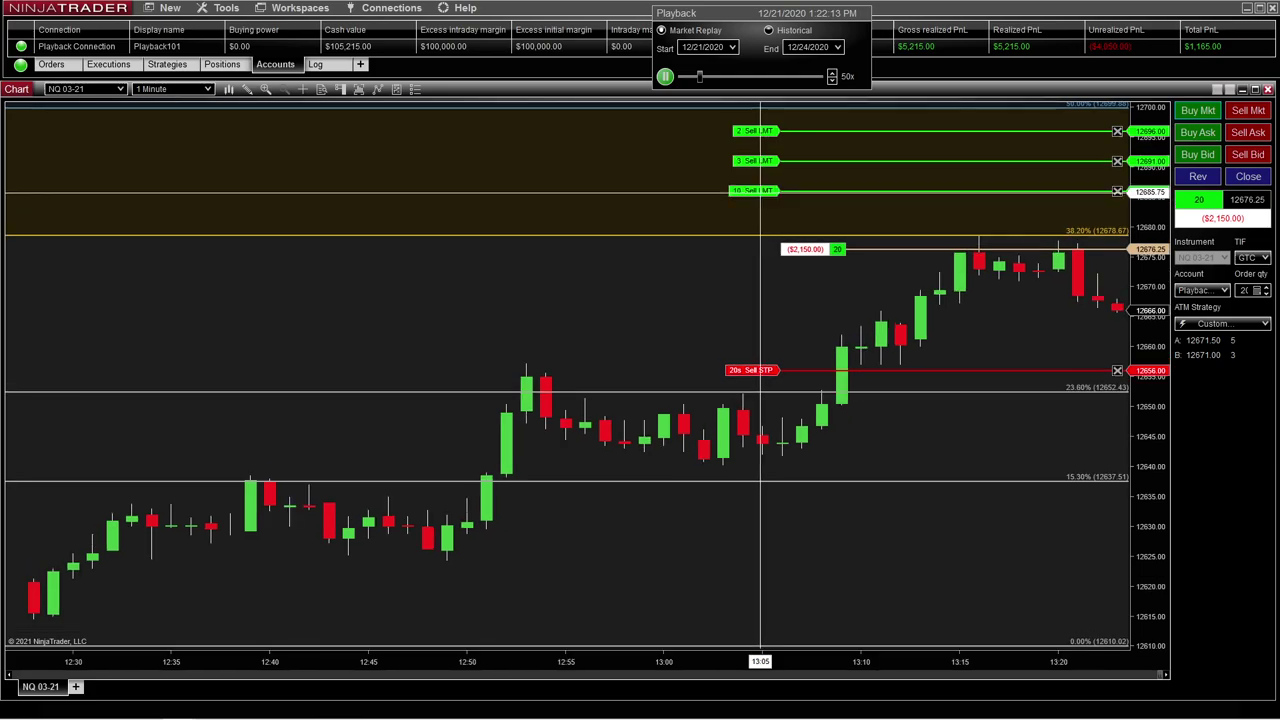
pyautogui.click(665, 77)
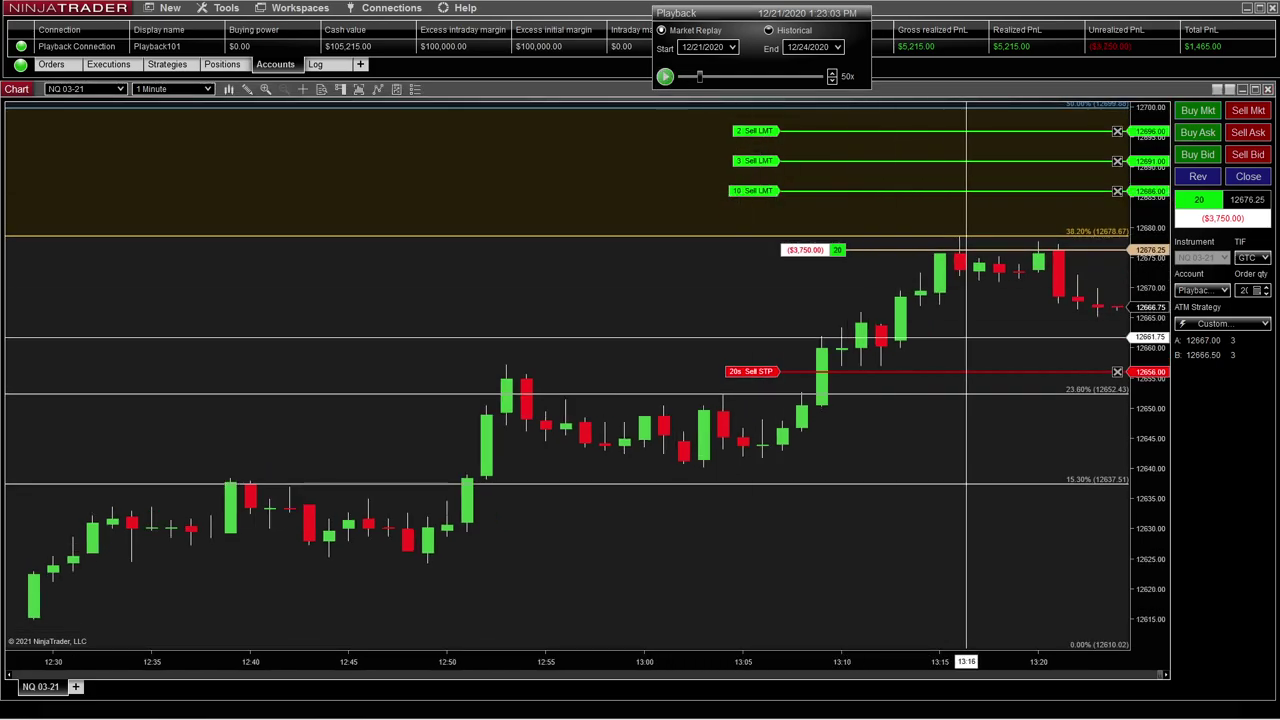
# Raise the protective sell stop one tick to 12656.00 and resume the replay
pyautogui.moveTo(966, 338); pyautogui.dragTo(829, 346)
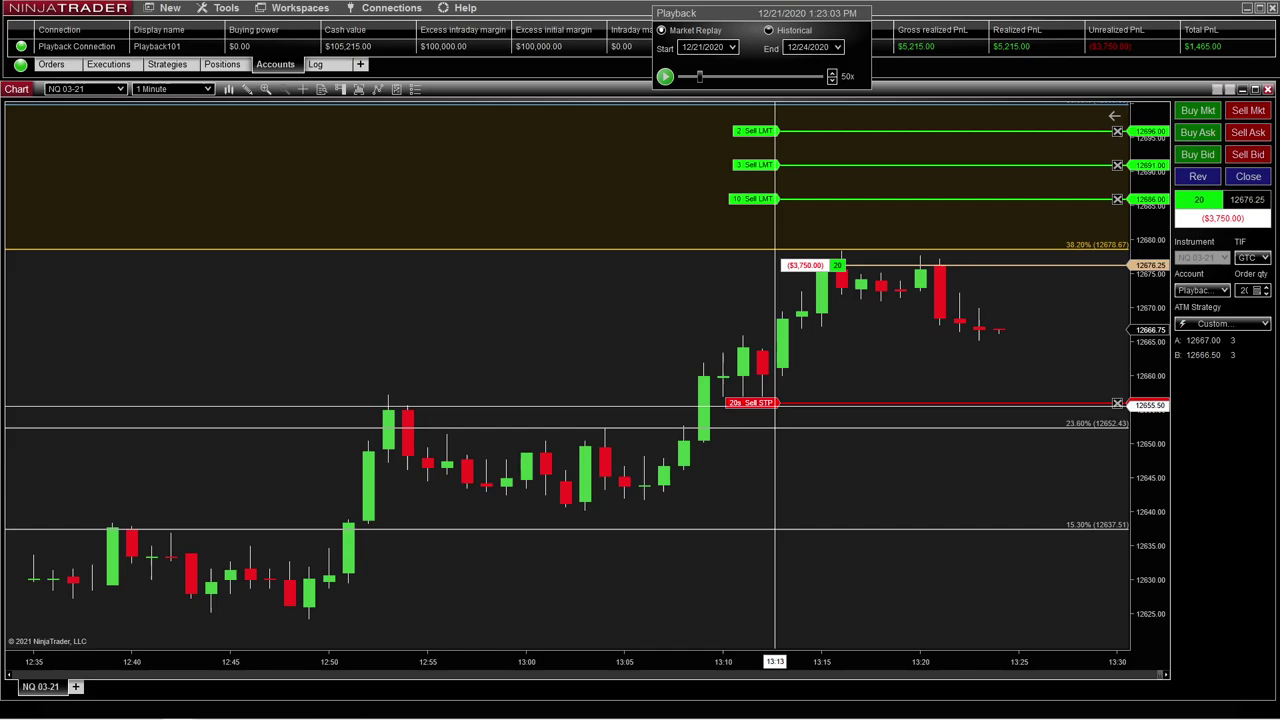
pyautogui.moveTo(775, 405); pyautogui.dragTo(751, 403)
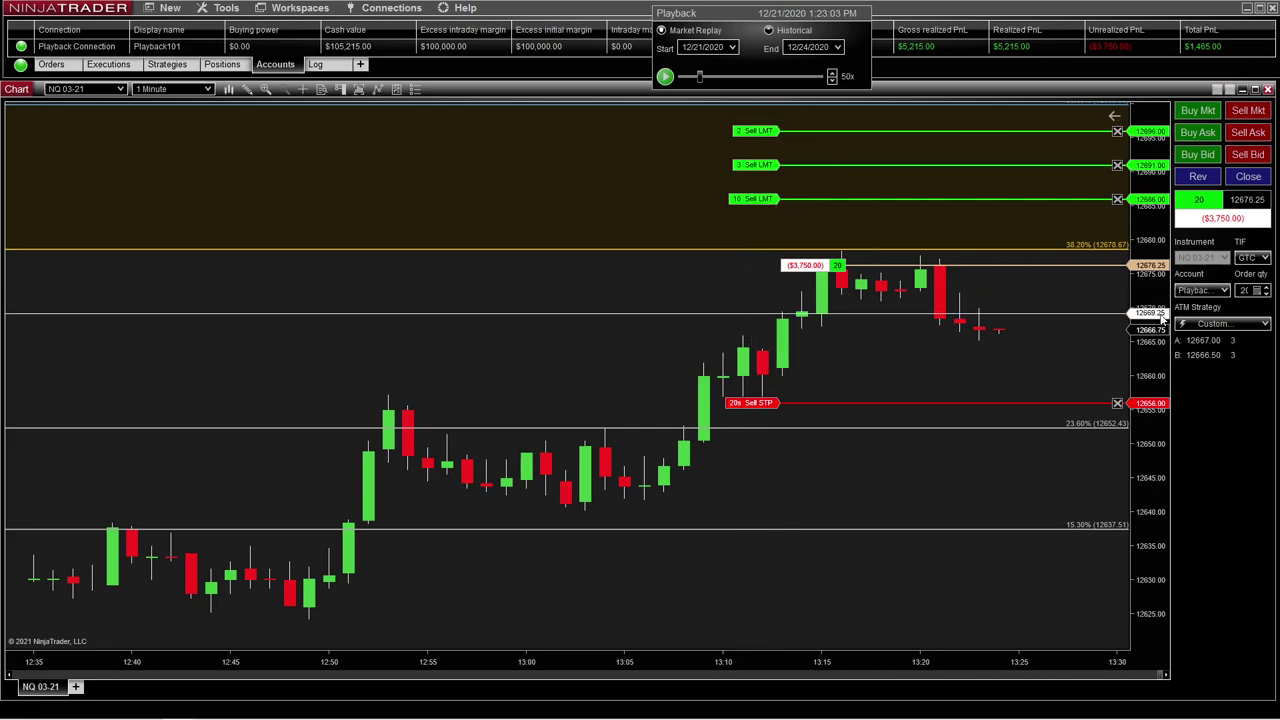
pyautogui.click(665, 77)
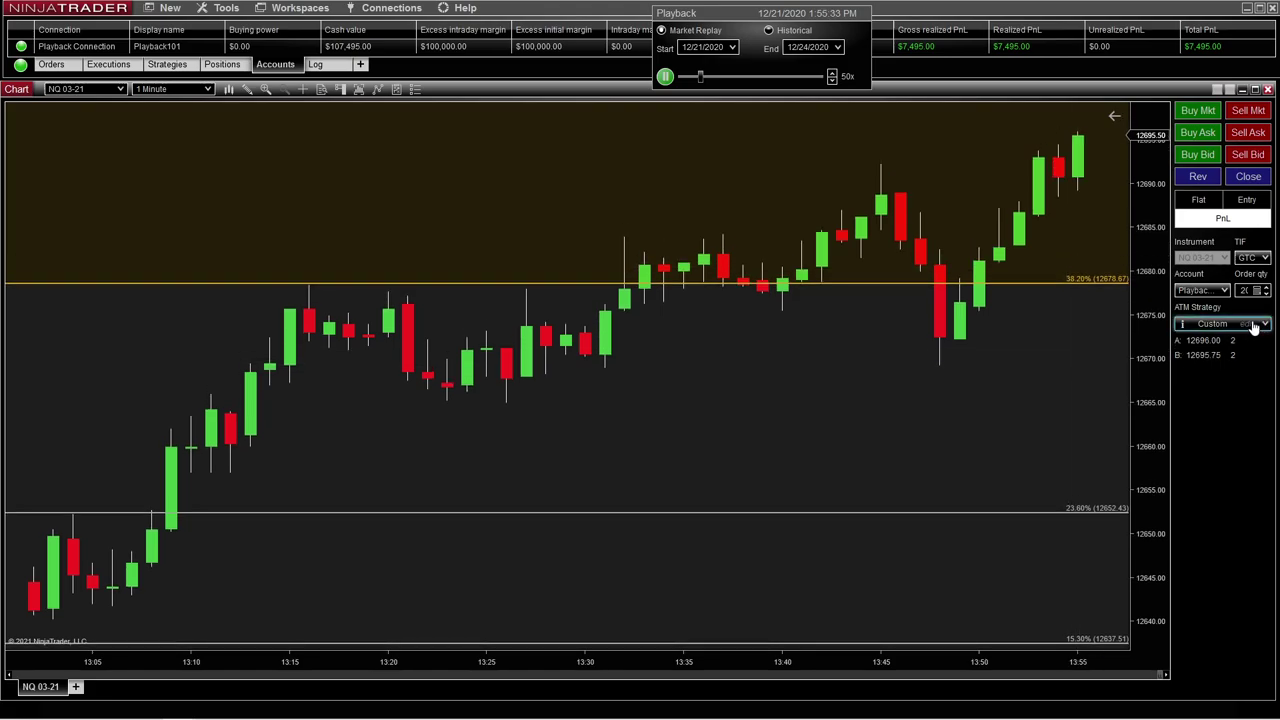
# Set Target 4's profit to 80 ticks and edit its custom trailing stop's step 1 stop loss
pyautogui.click(1256, 327)
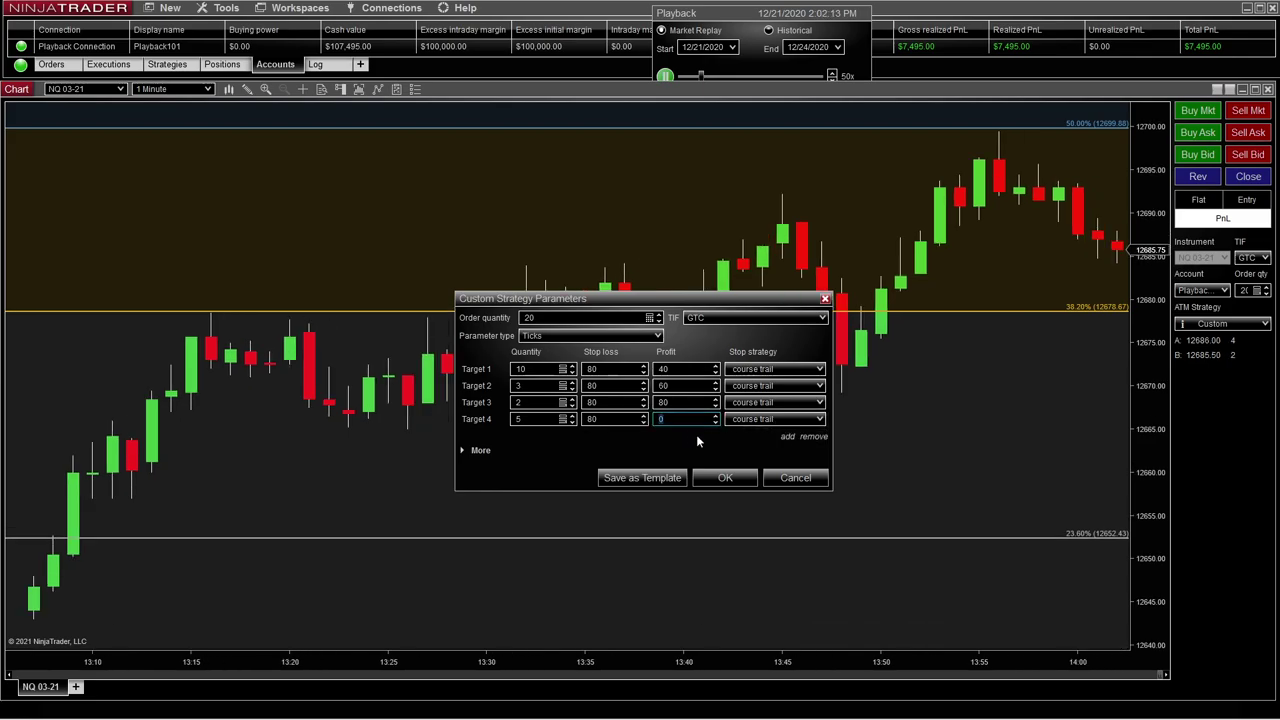
pyautogui.write('0')
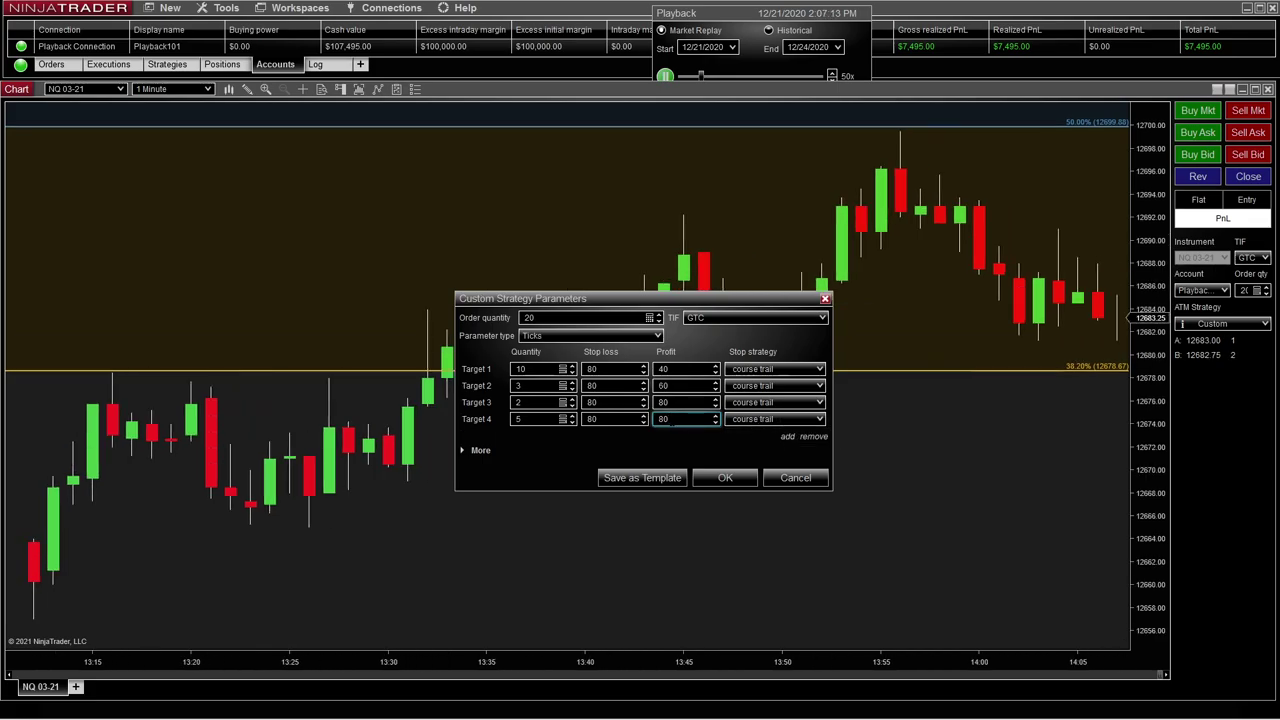
pyautogui.click(803, 418)
pyautogui.moveTo(616, 402); pyautogui.dragTo(582, 404)
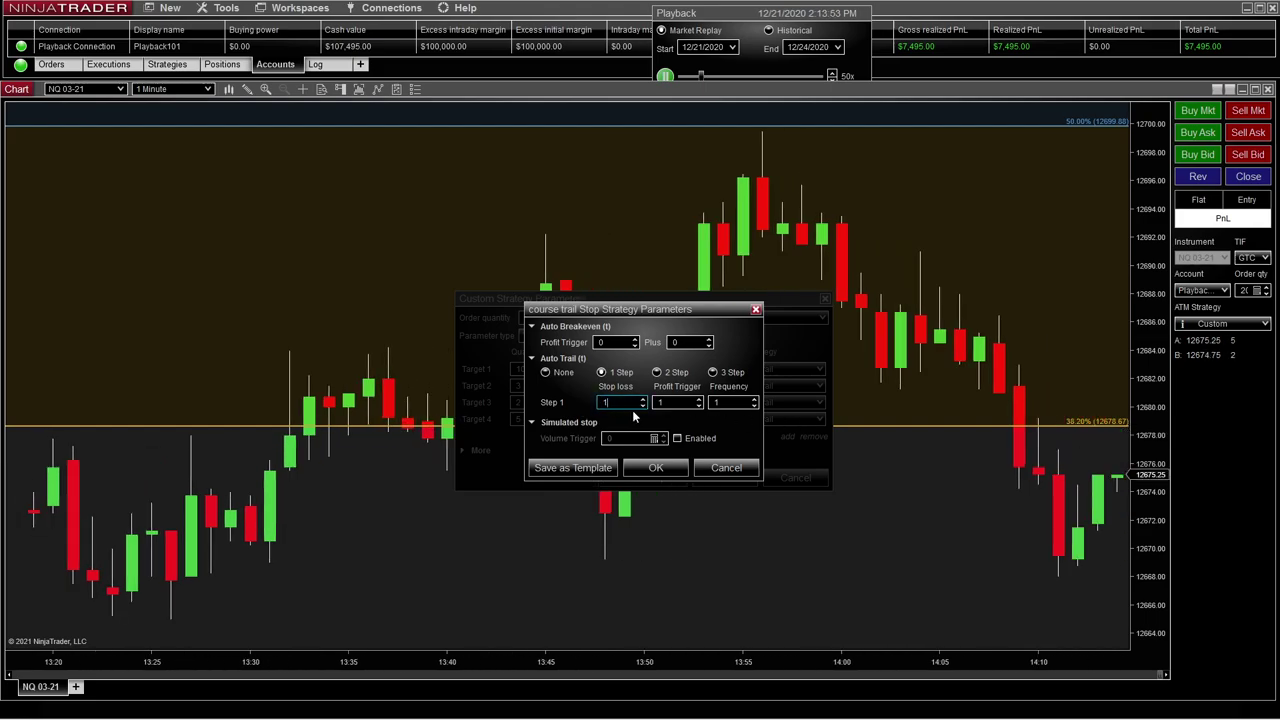
pyautogui.click(660, 467)
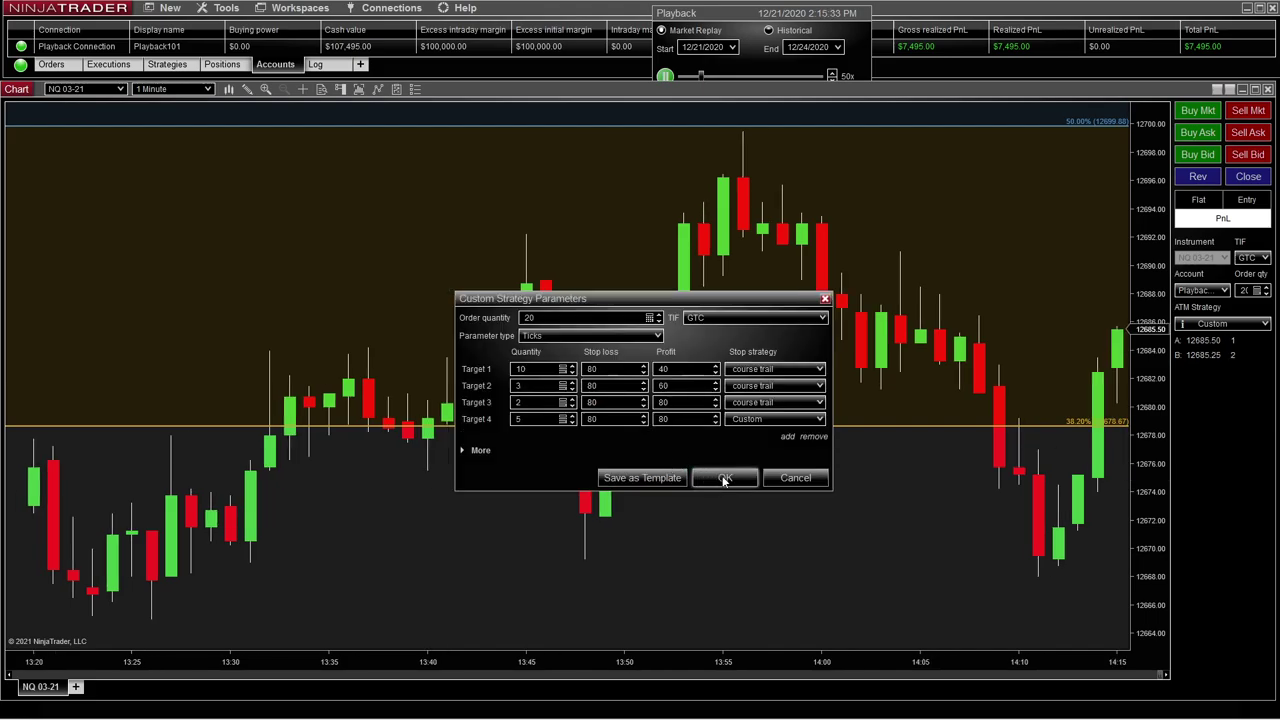
# Set Target 4's trailing stop step 1 stop loss to 140 ticks and apply the parameters
pyautogui.click(801, 418)
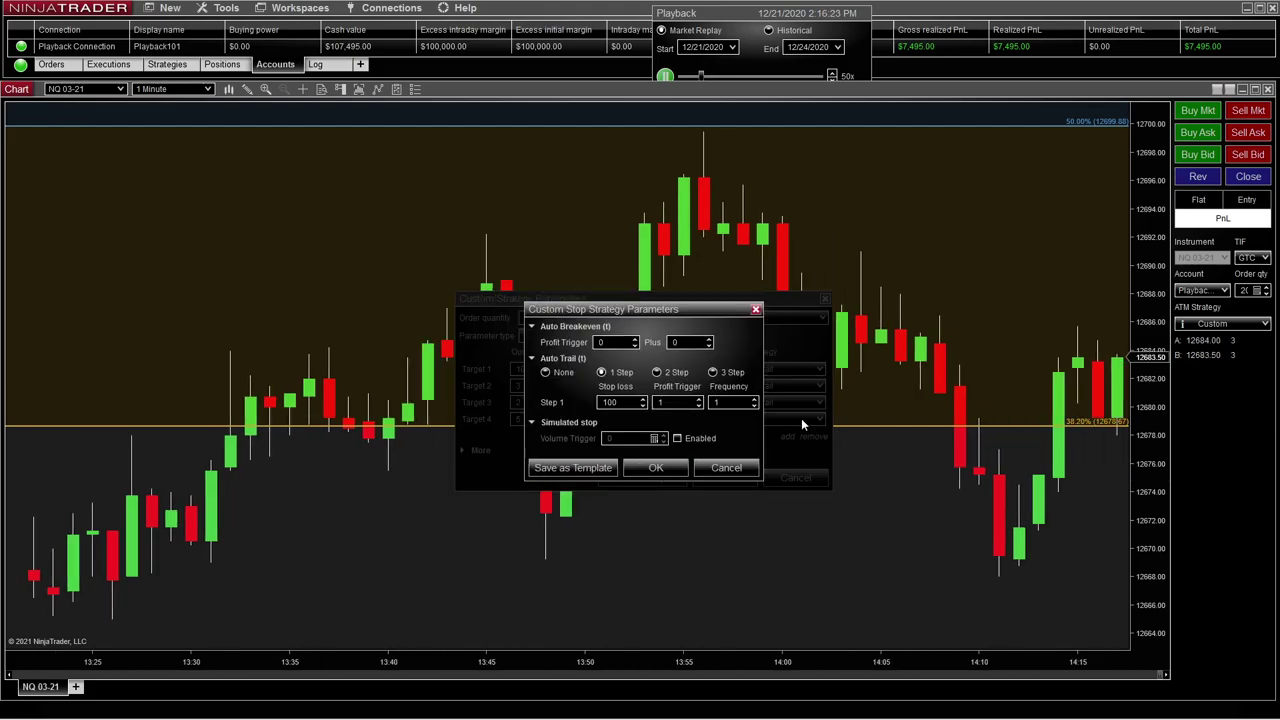
pyautogui.click(615, 402)
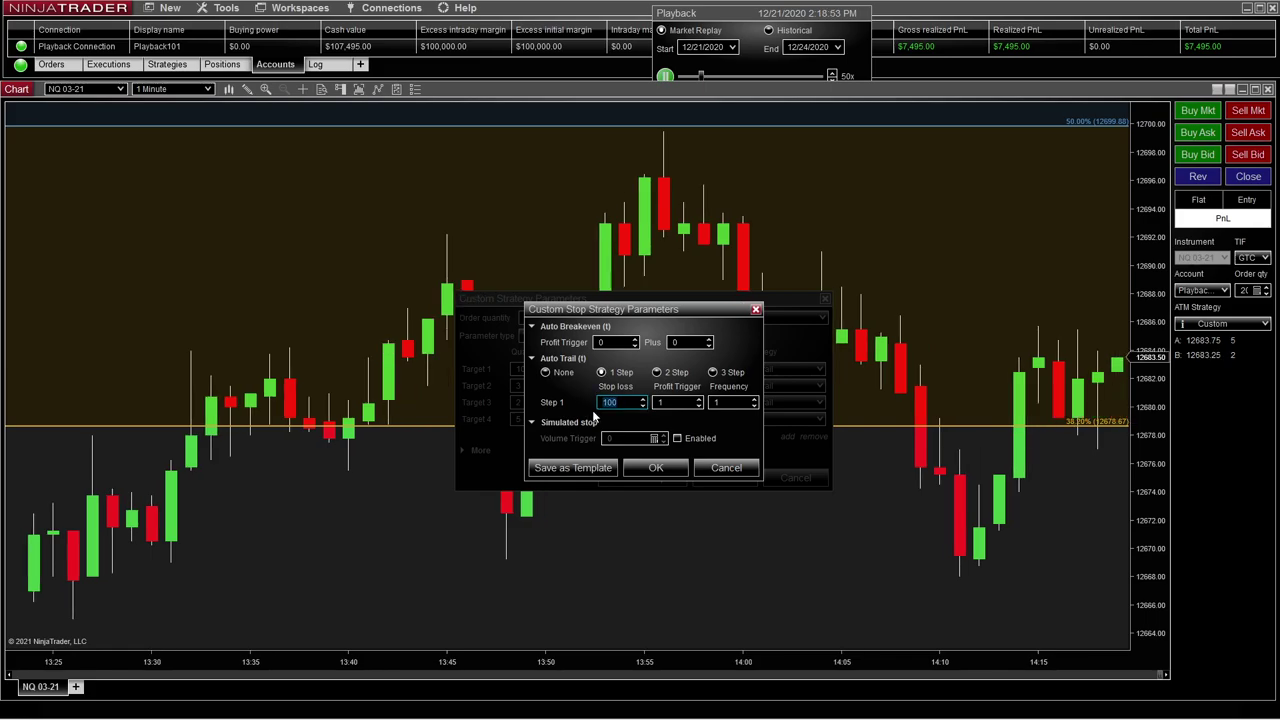
pyautogui.click(656, 468)
pyautogui.click(721, 478)
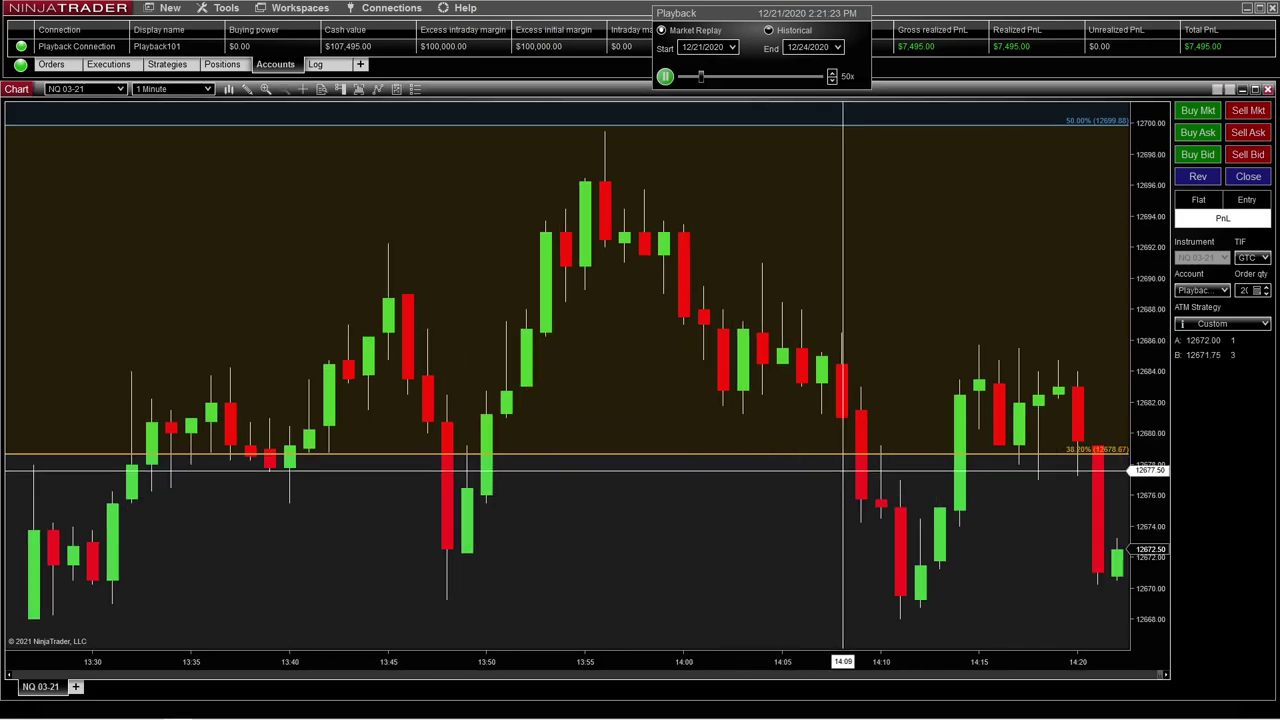
# Zoom the chart out and go short 20 contracts at market with the Custom strategy
pyautogui.scroll(-5, 695, 673)
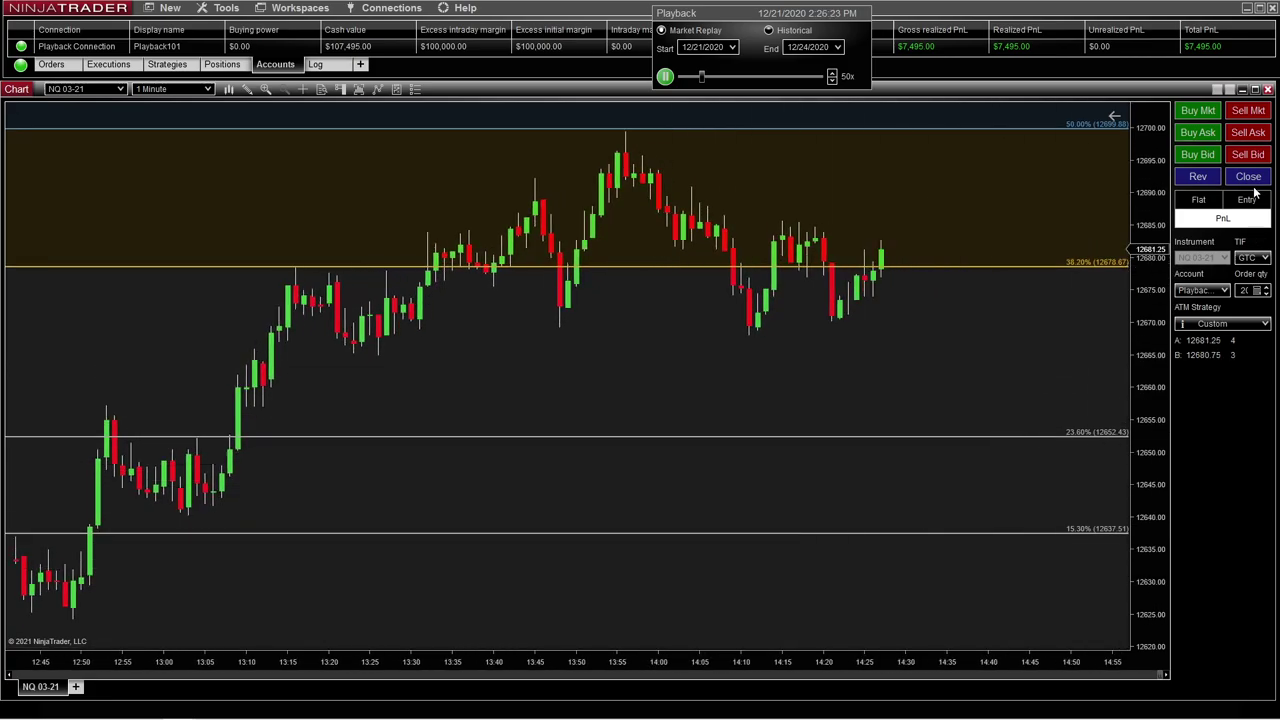
pyautogui.click(1248, 110)
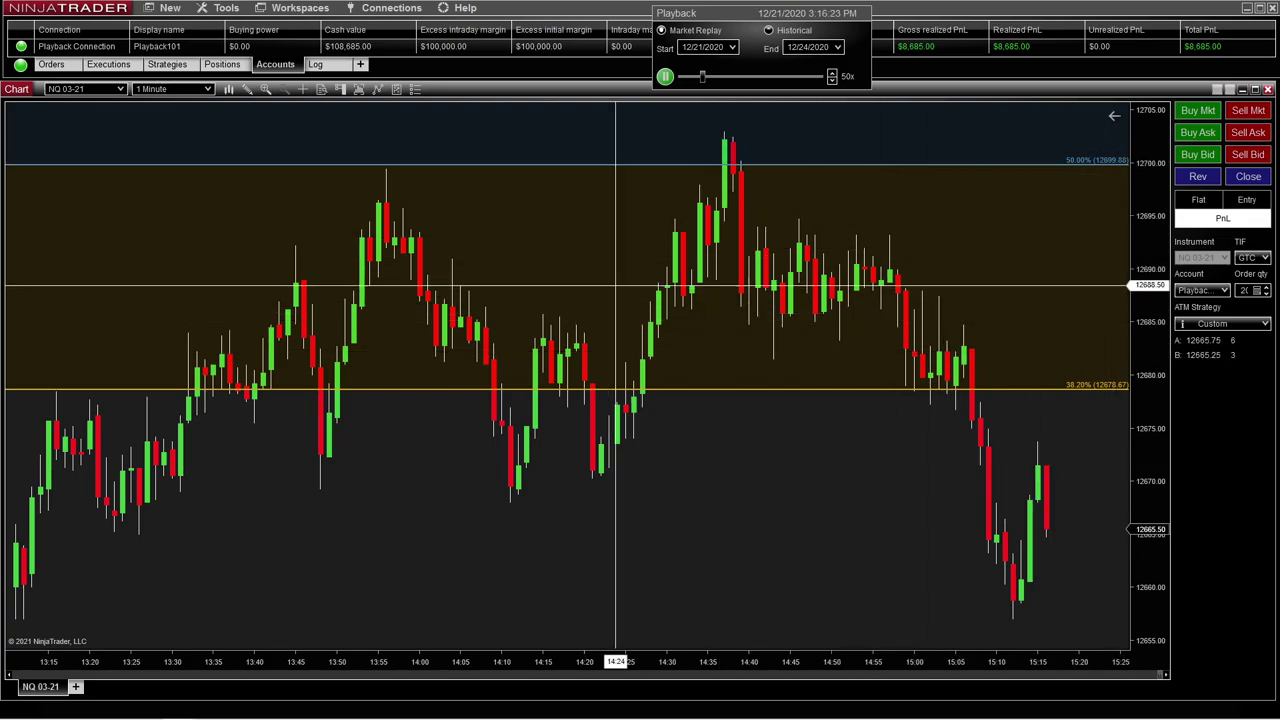
# Keep Custom in the ATM strategy list and reopen its parameters showing targets 10, 3, 2, 5
pyautogui.click(1227, 327)
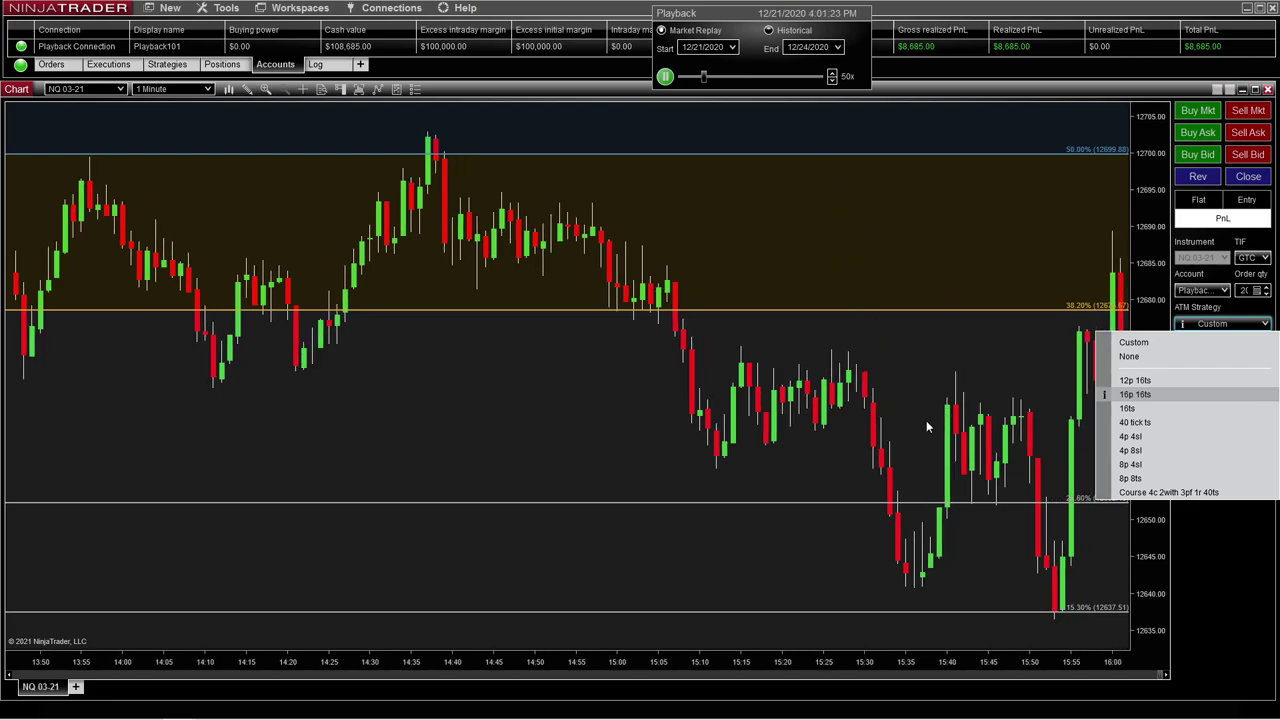
pyautogui.click(993, 427)
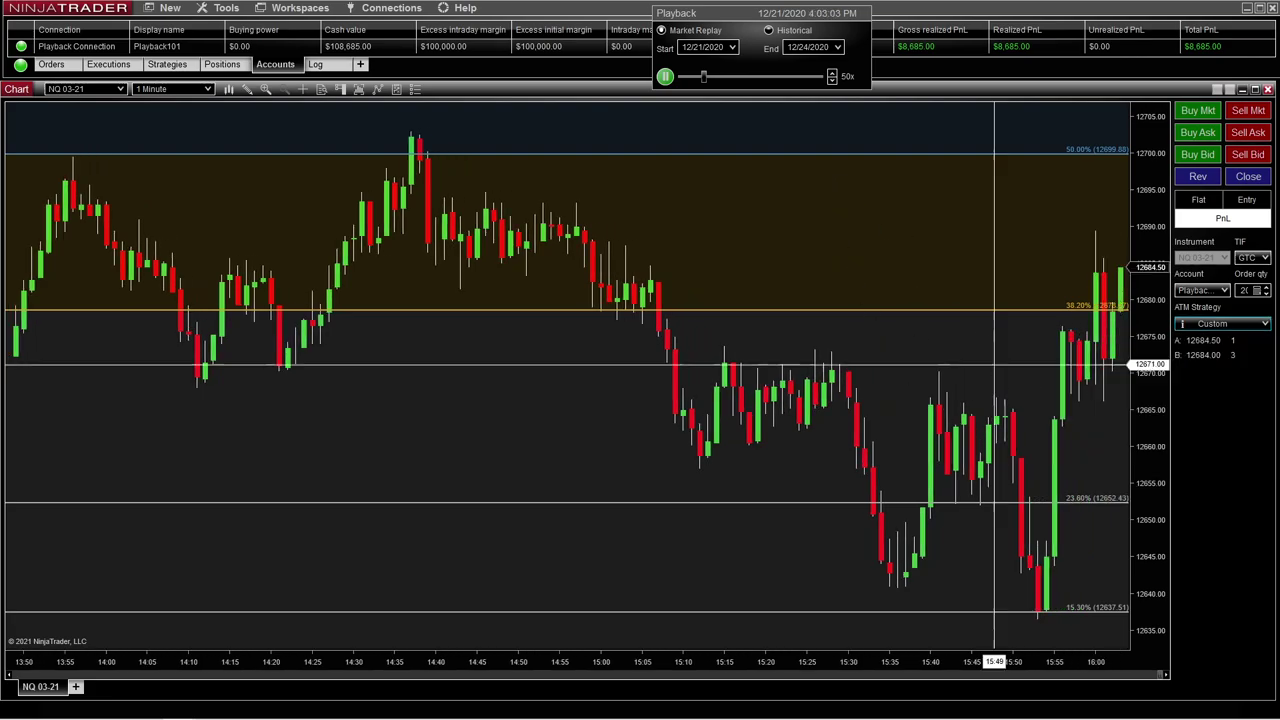
pyautogui.moveTo(993, 365); pyautogui.dragTo(703, 355)
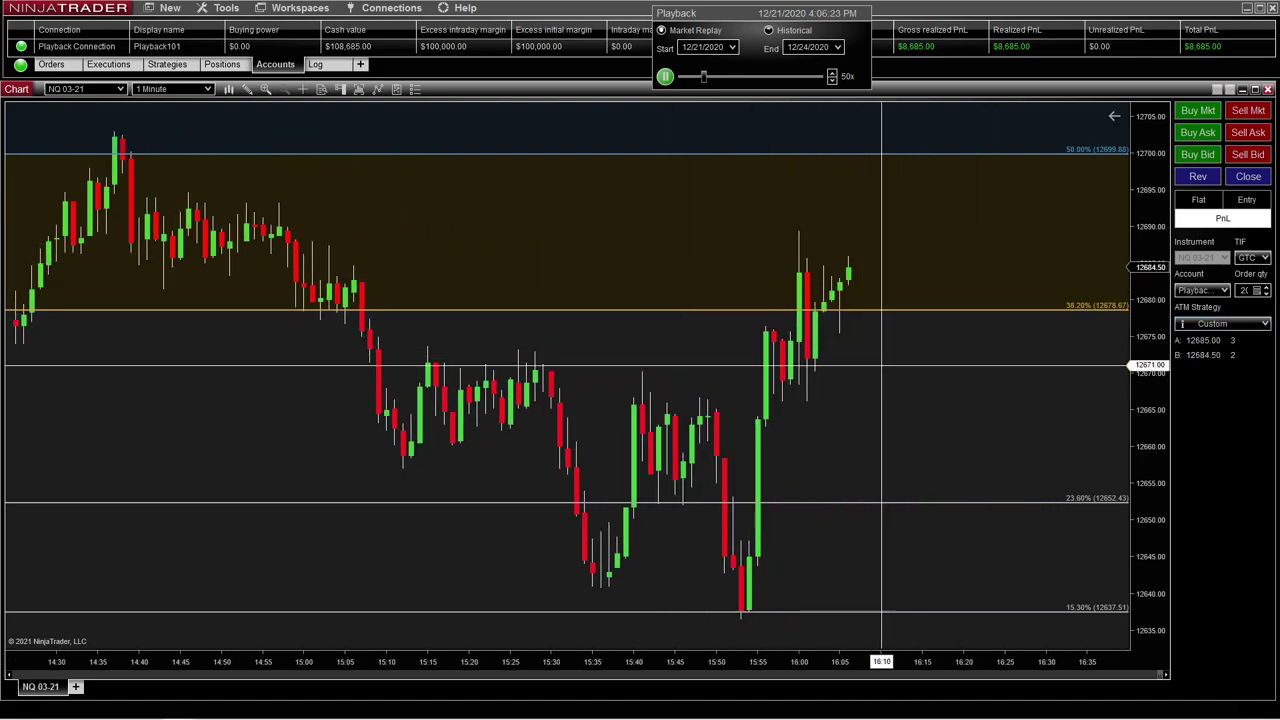
pyautogui.click(1249, 326)
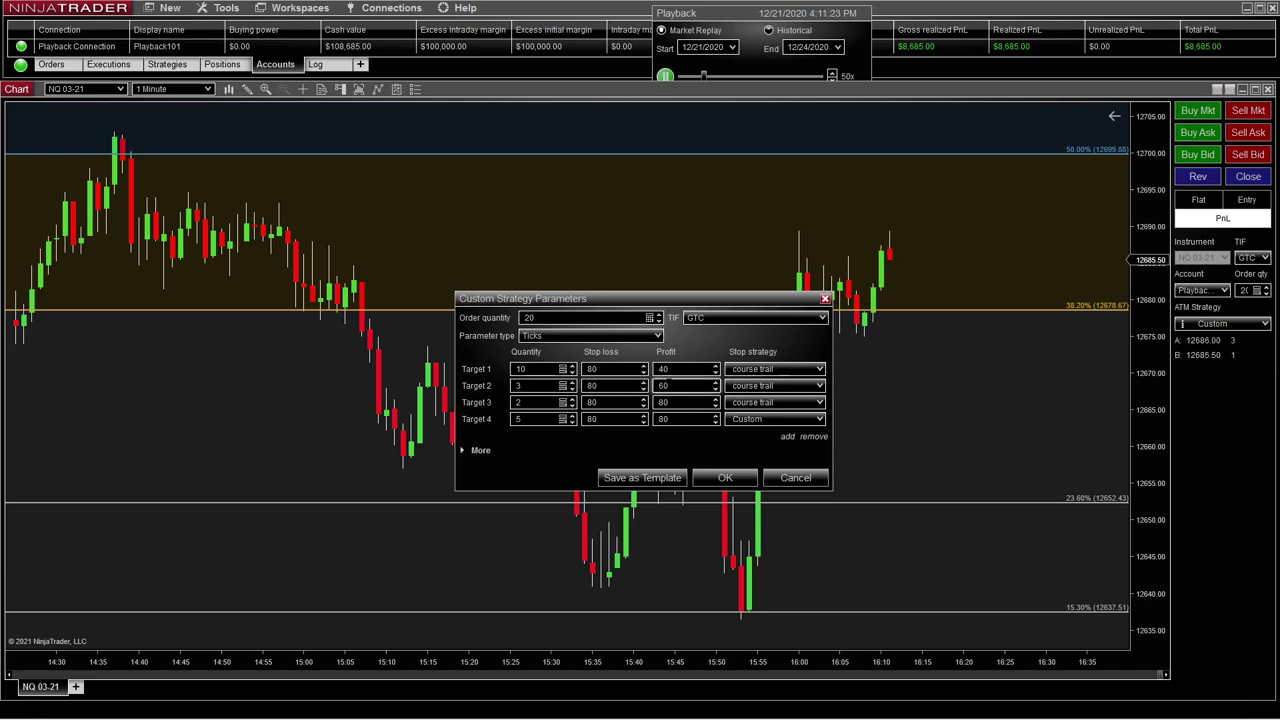
# Review Target 4's 140-tick trailing stop, then close both parameter dialogs without changes
pyautogui.click(803, 421)
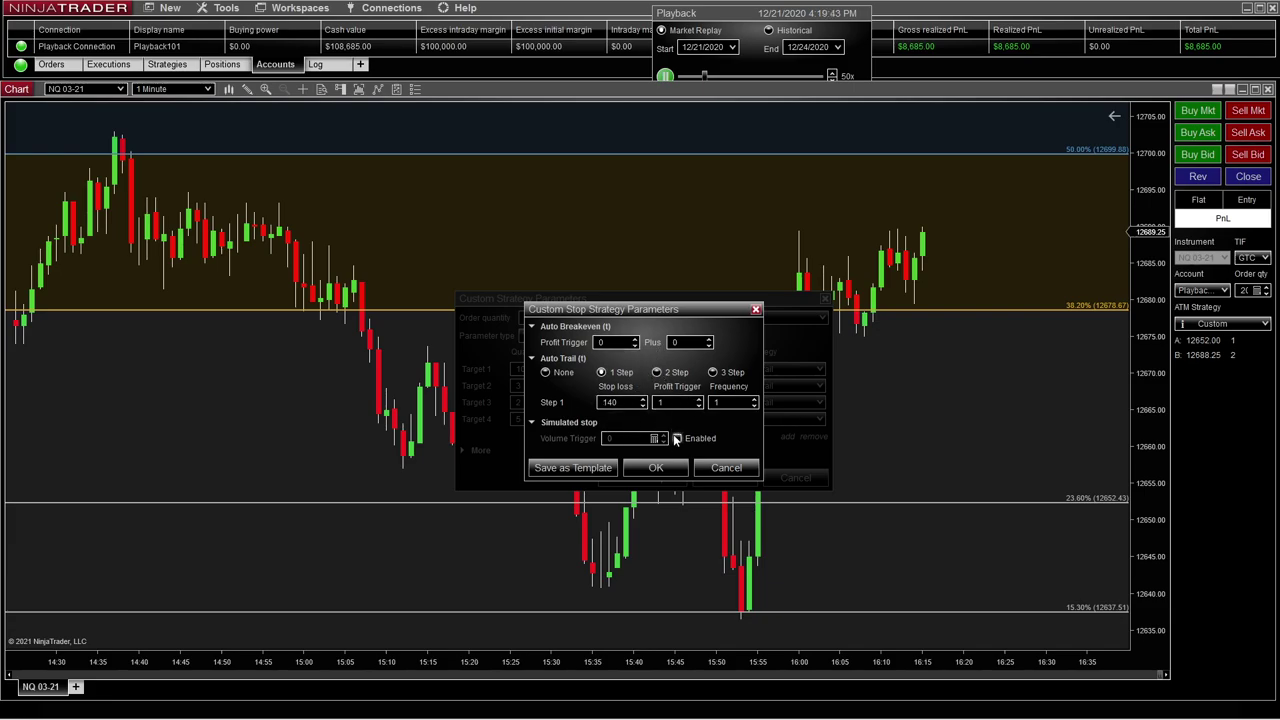
pyautogui.click(724, 468)
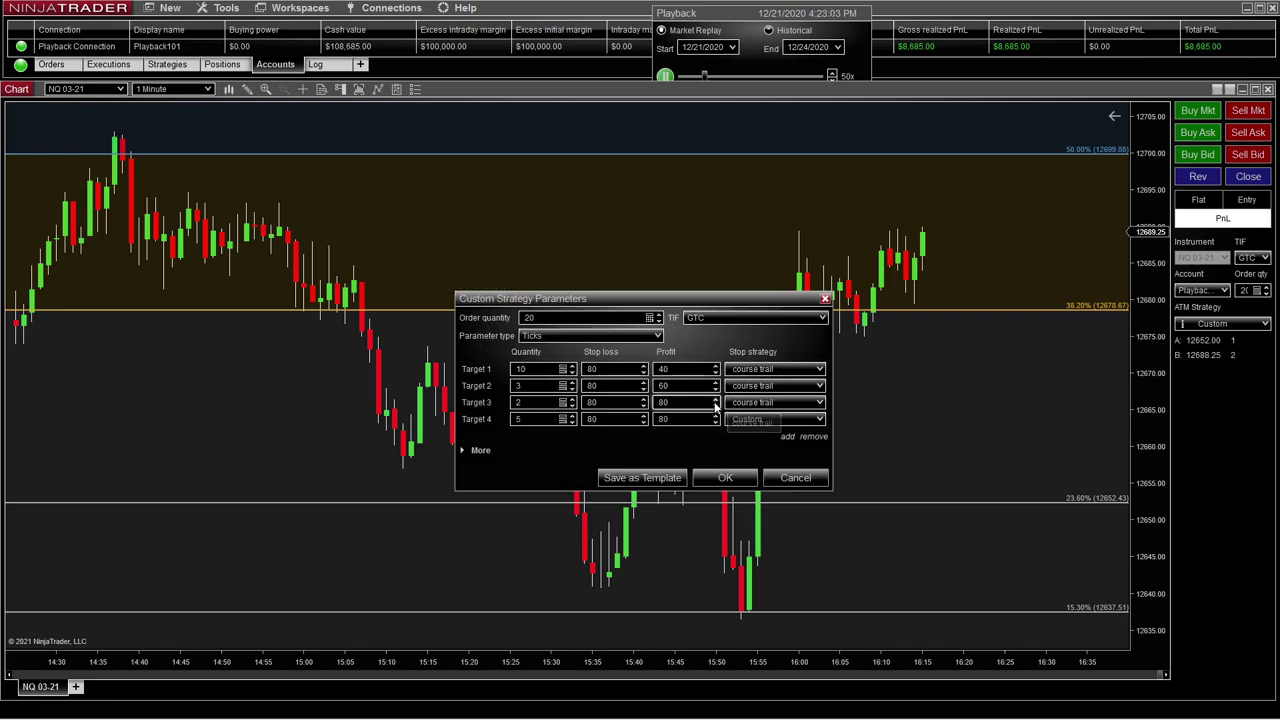
pyautogui.click(725, 477)
# Buy 20 contracts with the Custom strategy, run the replay at 1000x, and pause once flat
pyautogui.click(1206, 113)
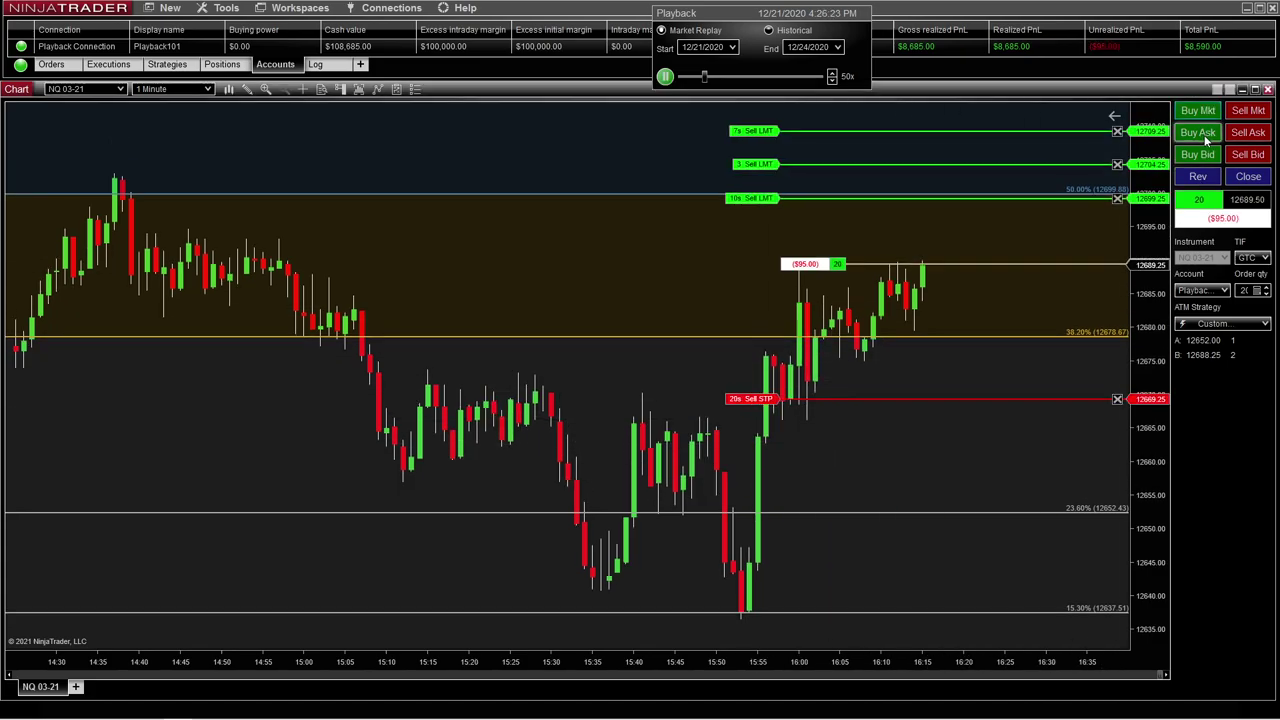
pyautogui.click(834, 73)
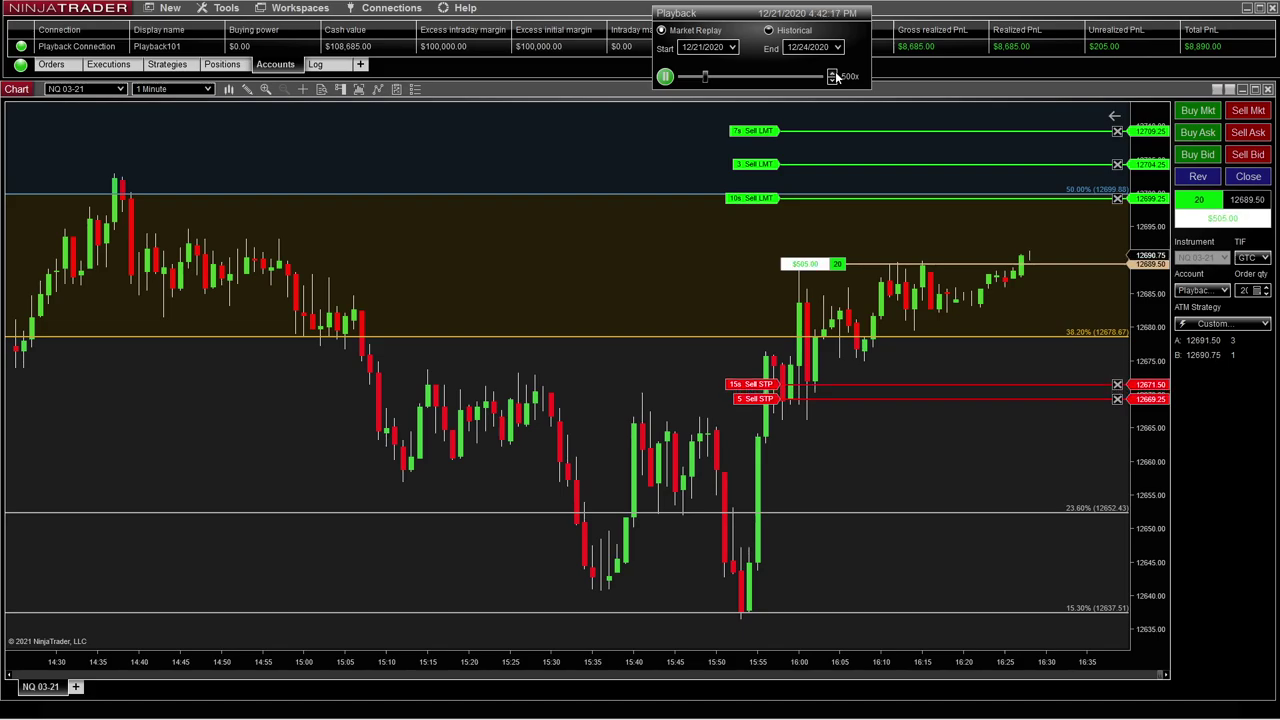
pyautogui.click(833, 76)
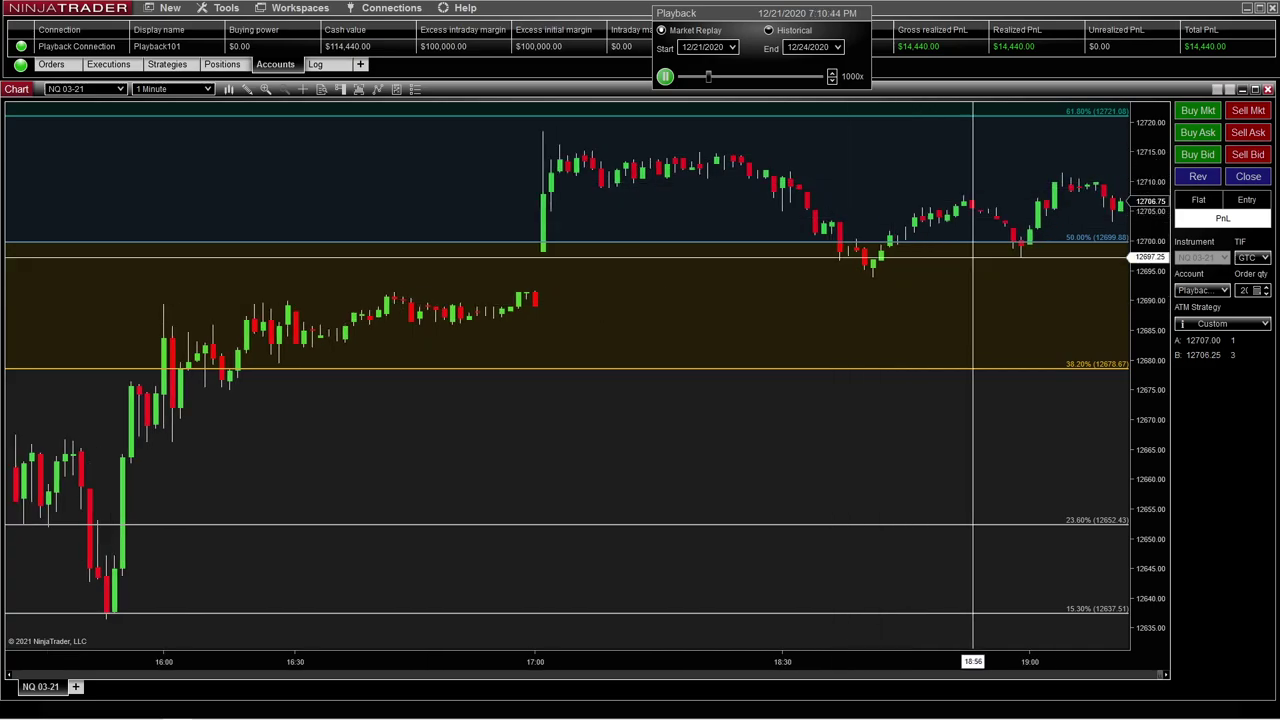
pyautogui.click(666, 78)
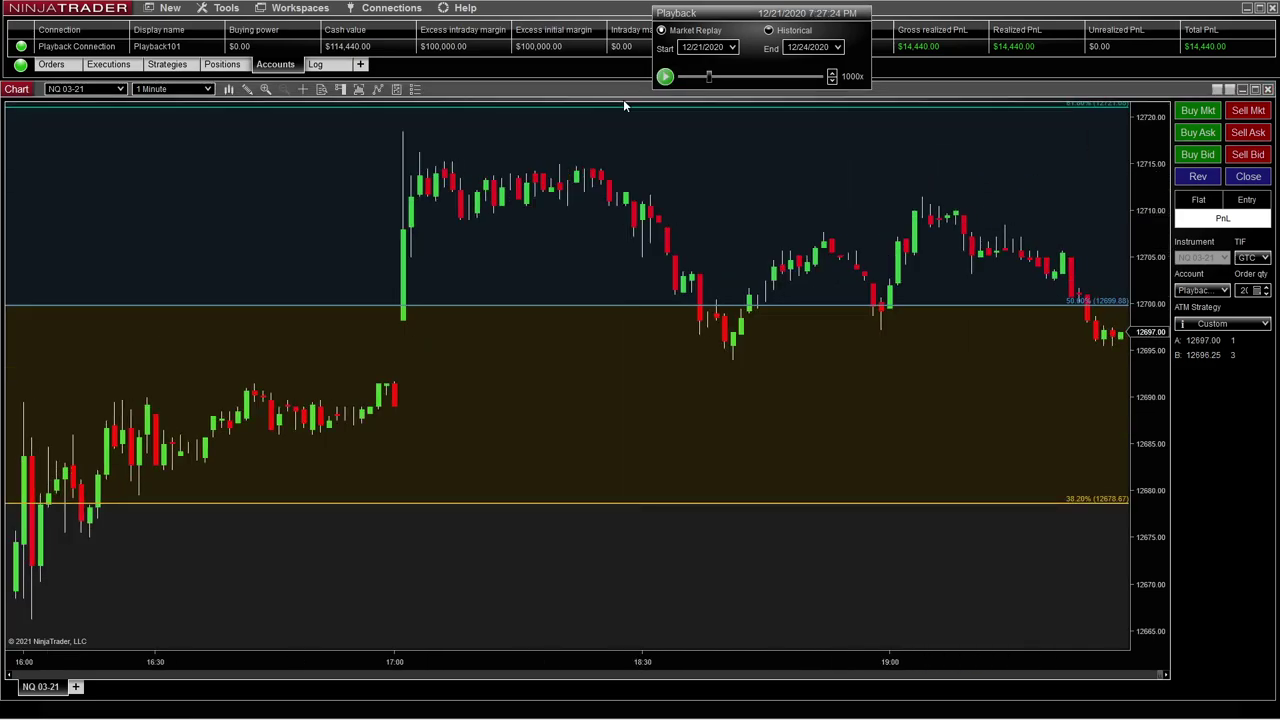